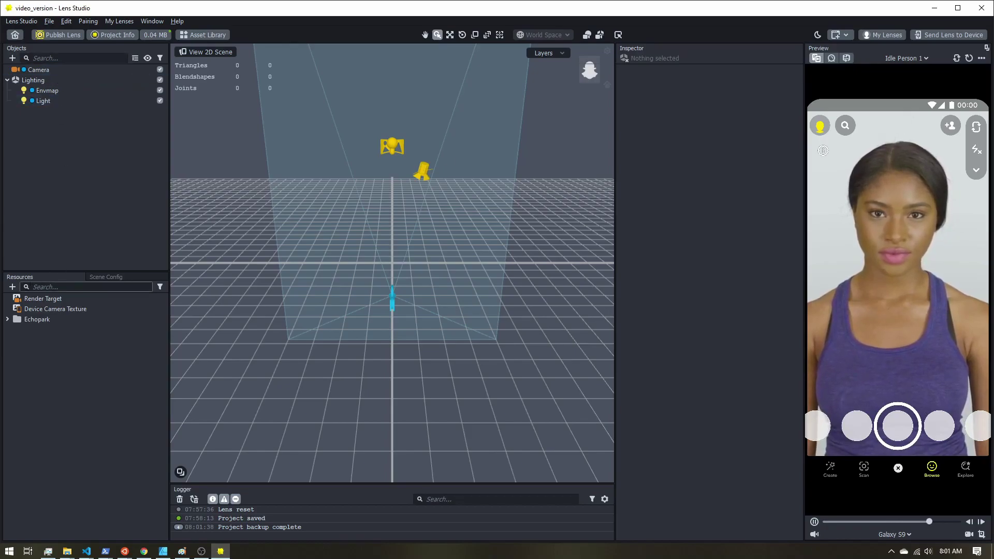
# Add a new Render Target resource and rename it 'mask'
pyautogui.click(12, 287)
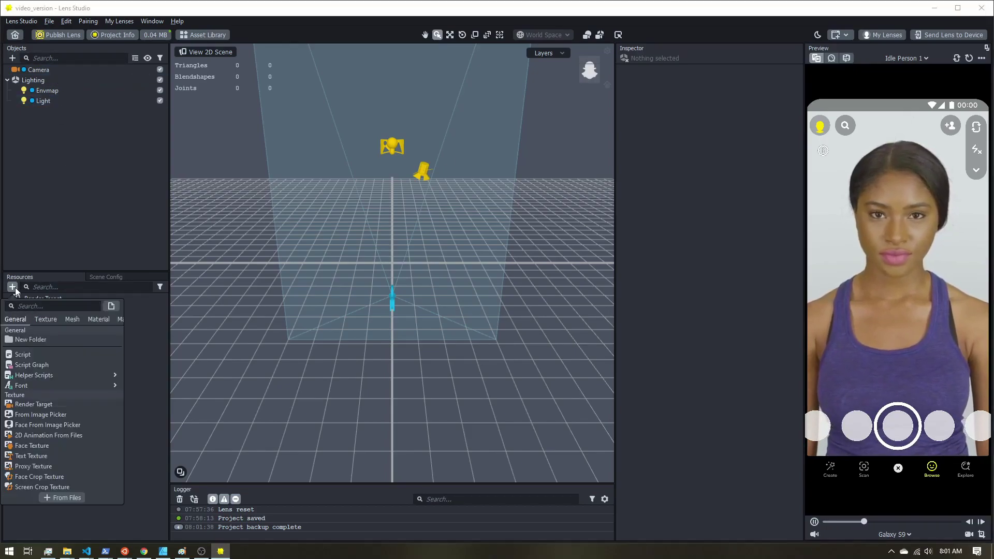
pyautogui.click(56, 405)
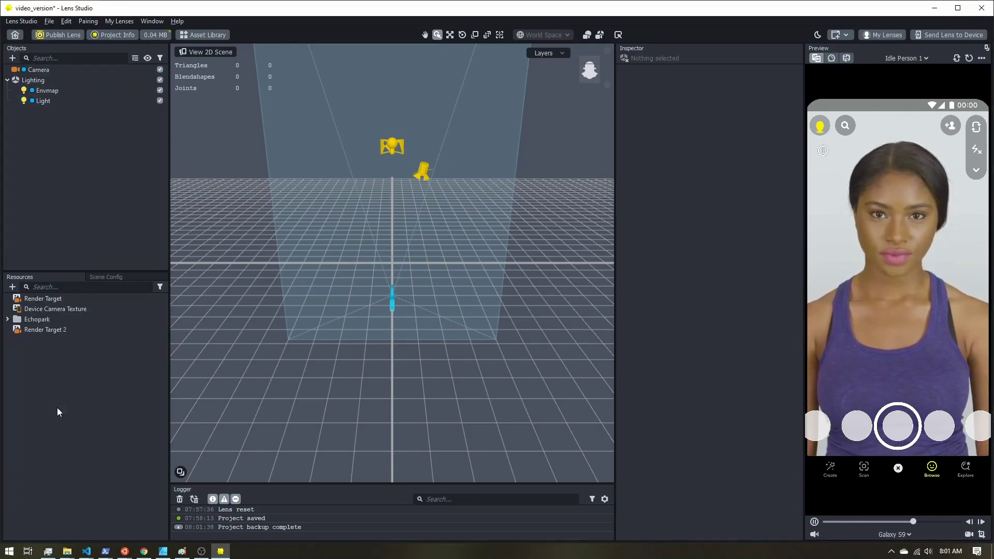
pyautogui.rightClick(57, 331)
pyautogui.click(68, 338)
pyautogui.write('mask')
pyautogui.press('Return')
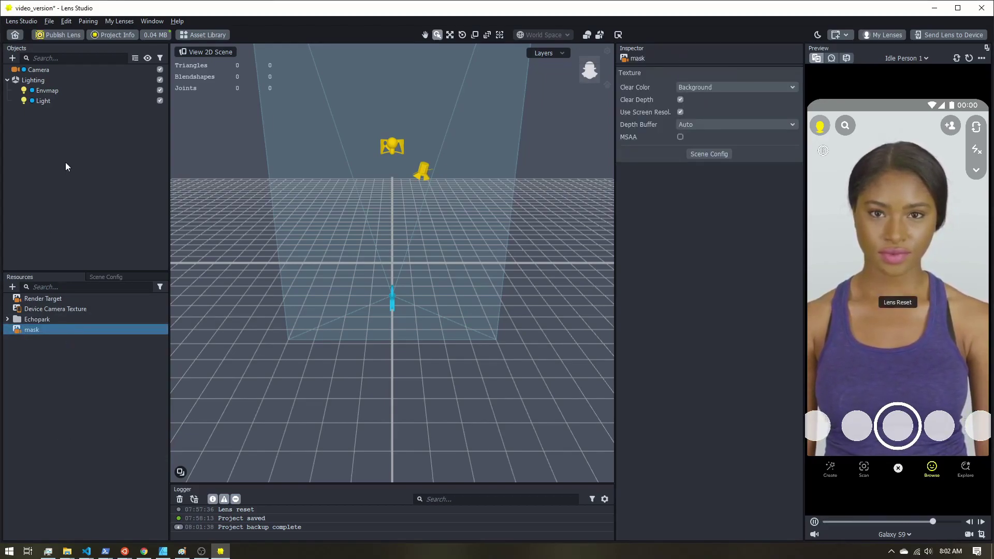
# Add a Screen Image and rename its new Orthographic Camera to 'Mask'
pyautogui.click(12, 58)
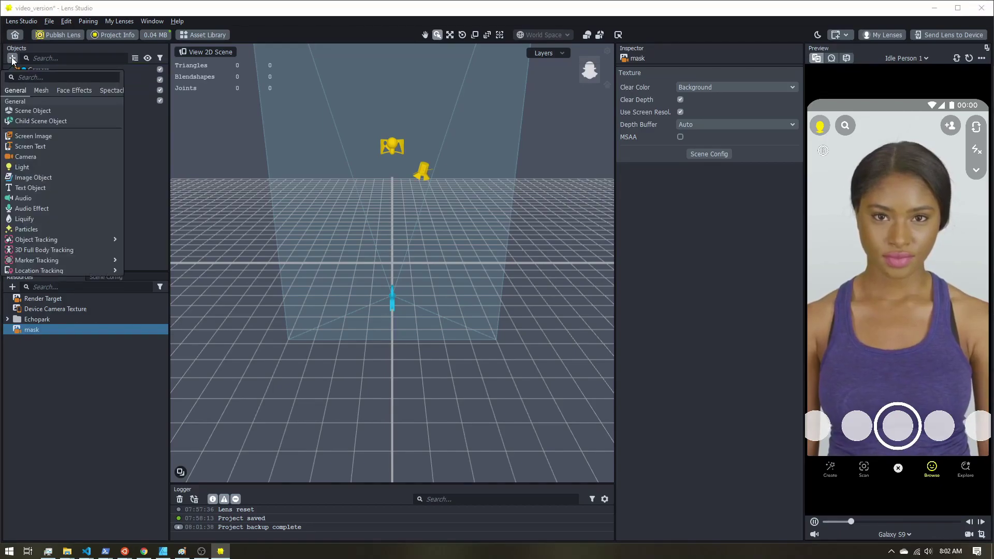
pyautogui.click(34, 138)
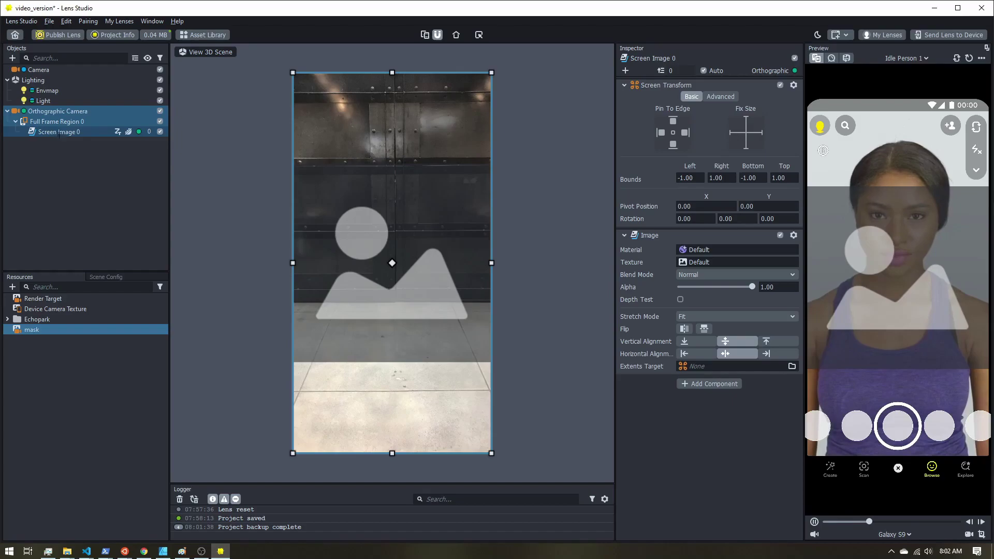
pyautogui.click(57, 156)
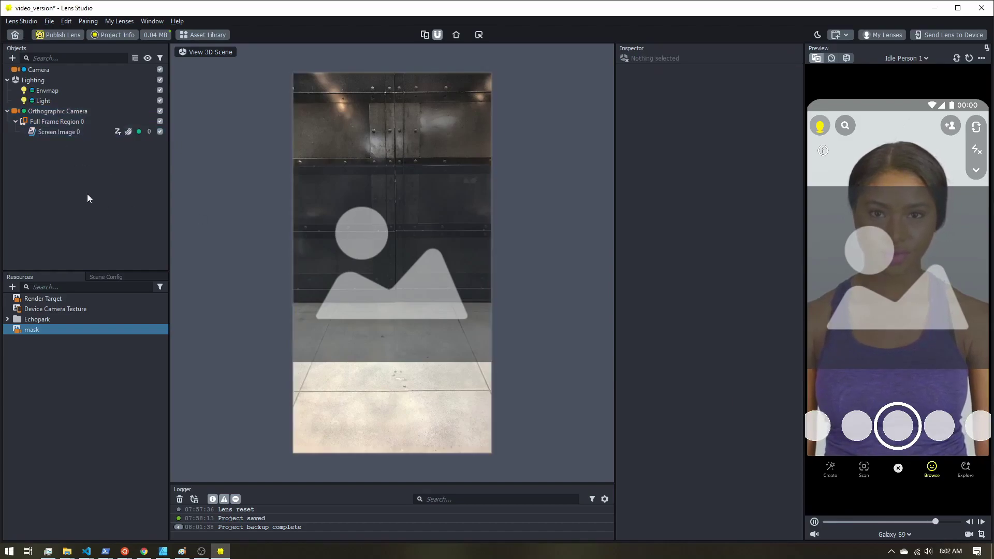
pyautogui.click(54, 114)
pyautogui.rightClick(53, 114)
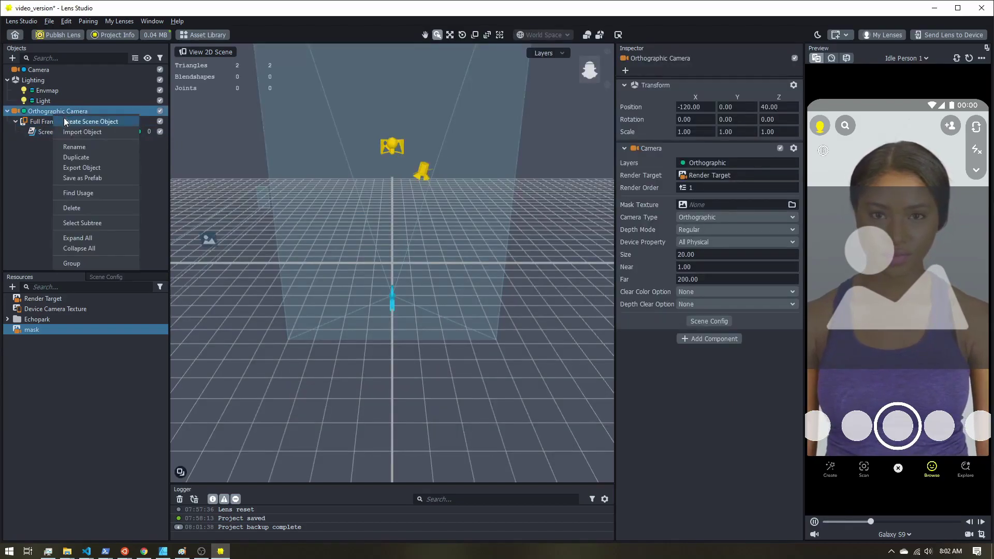
pyautogui.click(76, 146)
pyautogui.write('Mask')
pyautogui.press('Return')
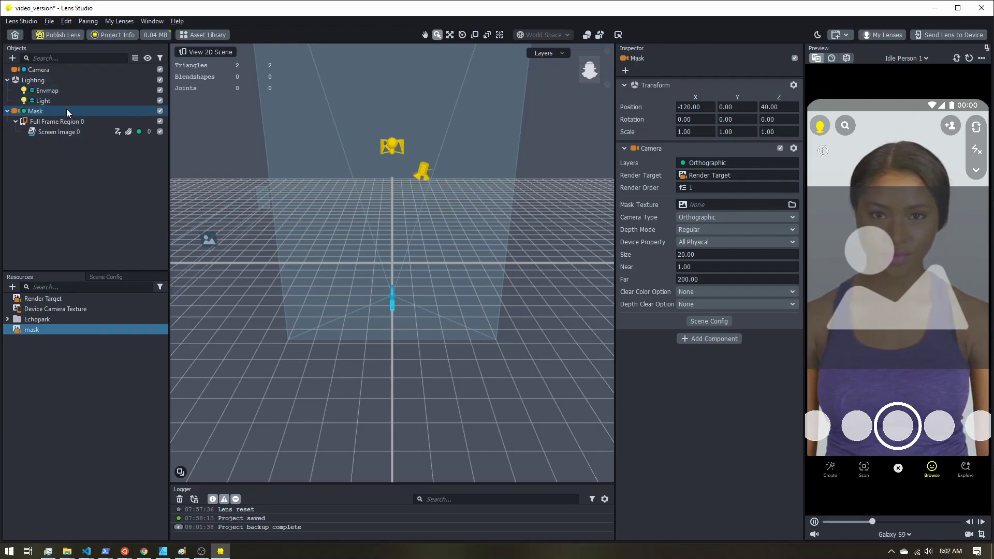
# Extend the camera's name to 'Mask Cam' and set its render target to mask
pyautogui.rightClick(61, 110)
pyautogui.click(79, 138)
pyautogui.press('End')
pyautogui.write('Cam')
pyautogui.press('Return')
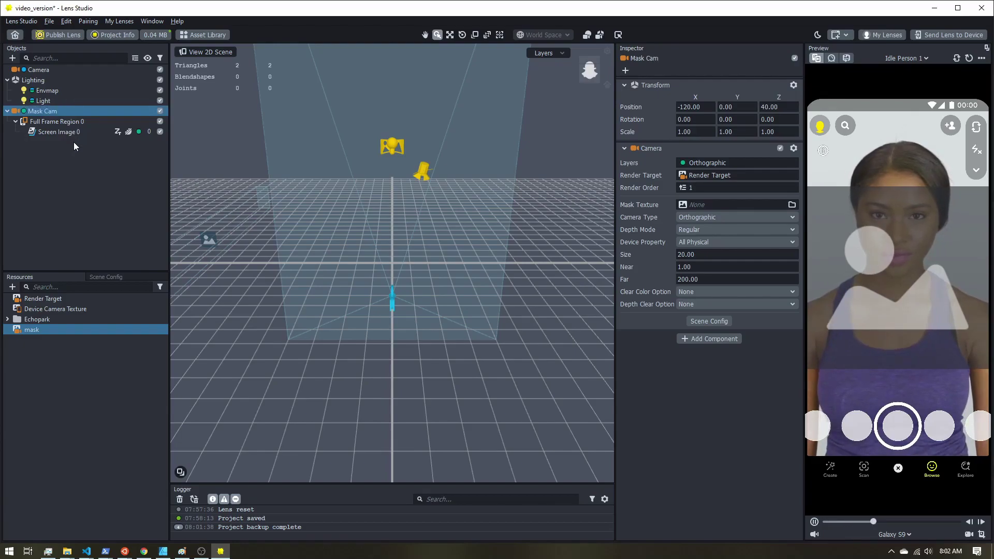
pyautogui.click(711, 176)
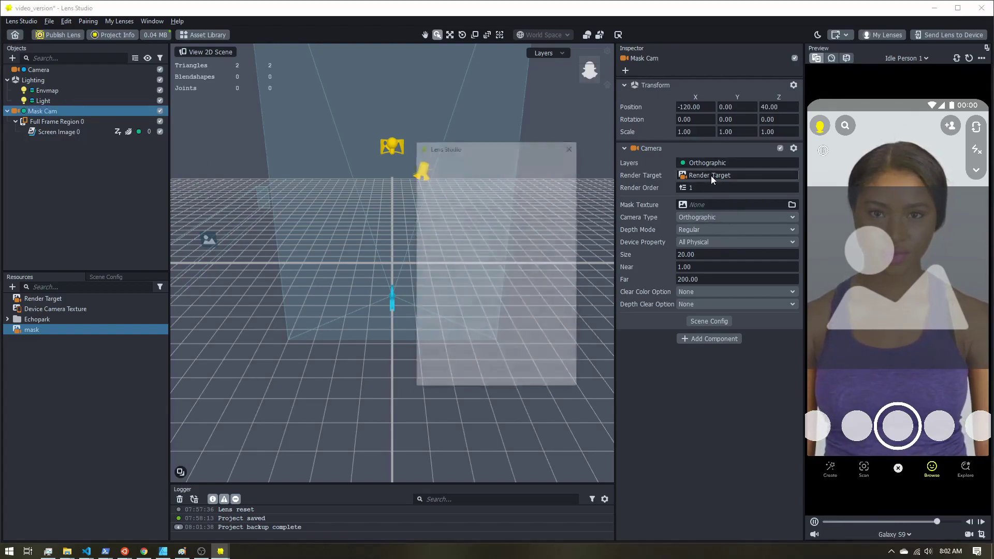
pyautogui.doubleClick(463, 179)
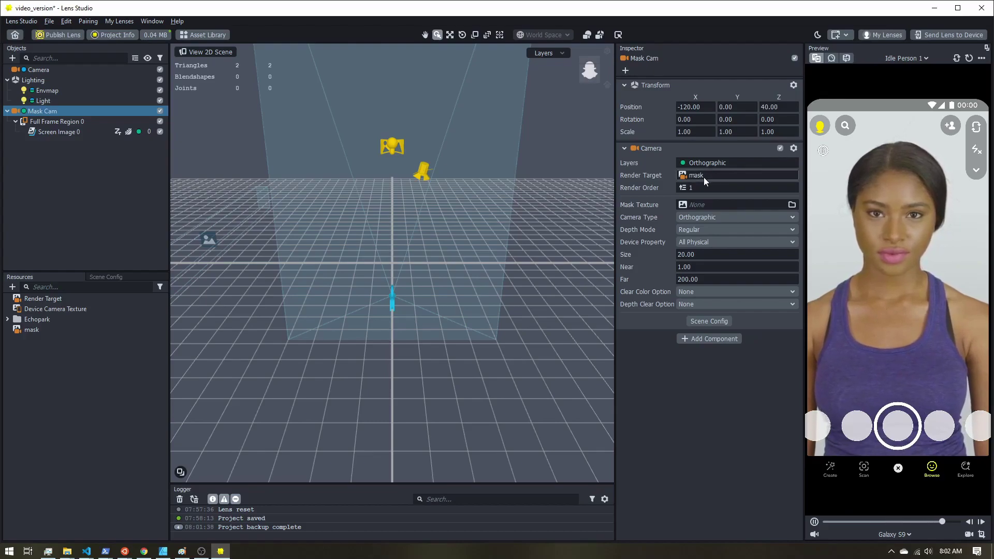
# In Scene Config, set Live Target to mask and order mask before Render Target
pyautogui.click(106, 277)
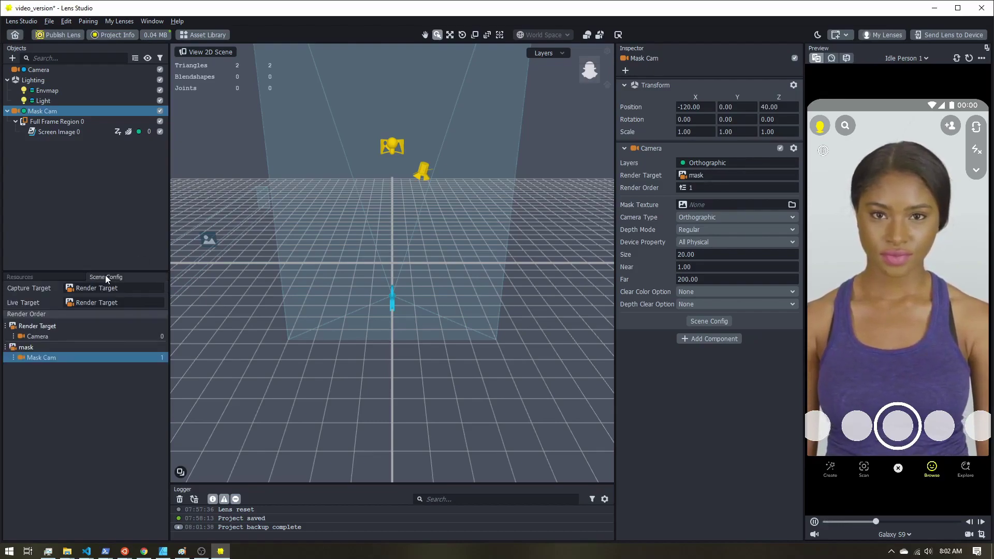
pyautogui.click(97, 302)
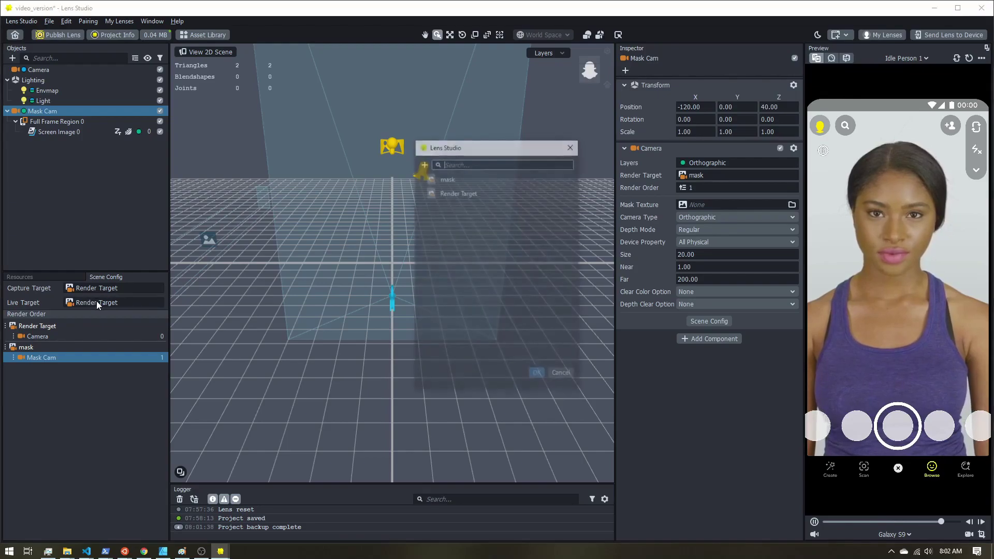
pyautogui.doubleClick(452, 177)
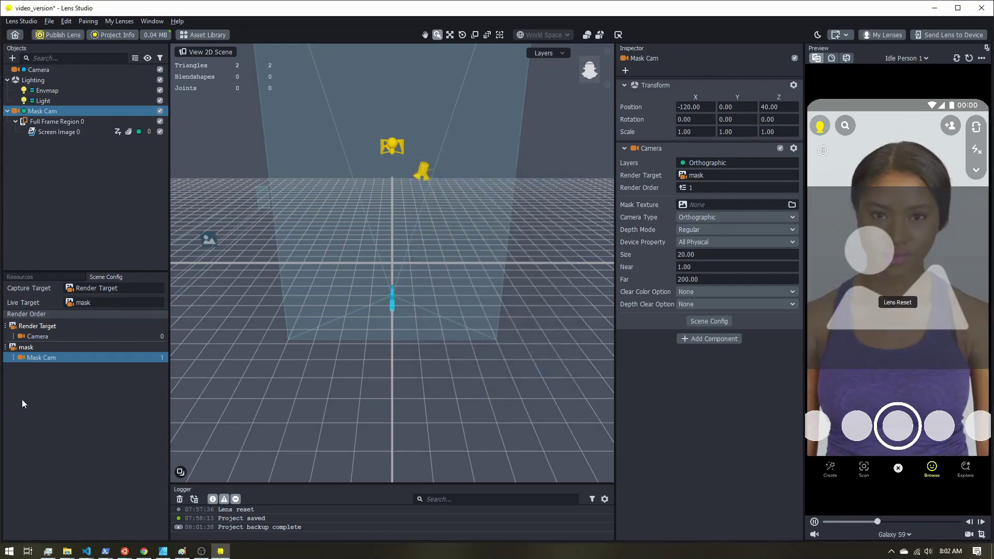
pyautogui.moveTo(6, 351); pyautogui.dragTo(22, 324)
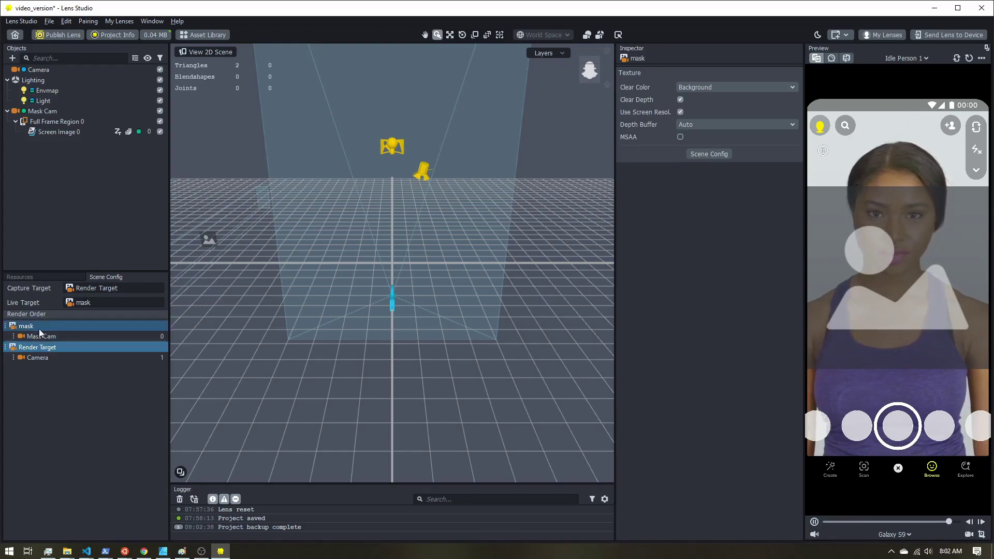
pyautogui.click(36, 346)
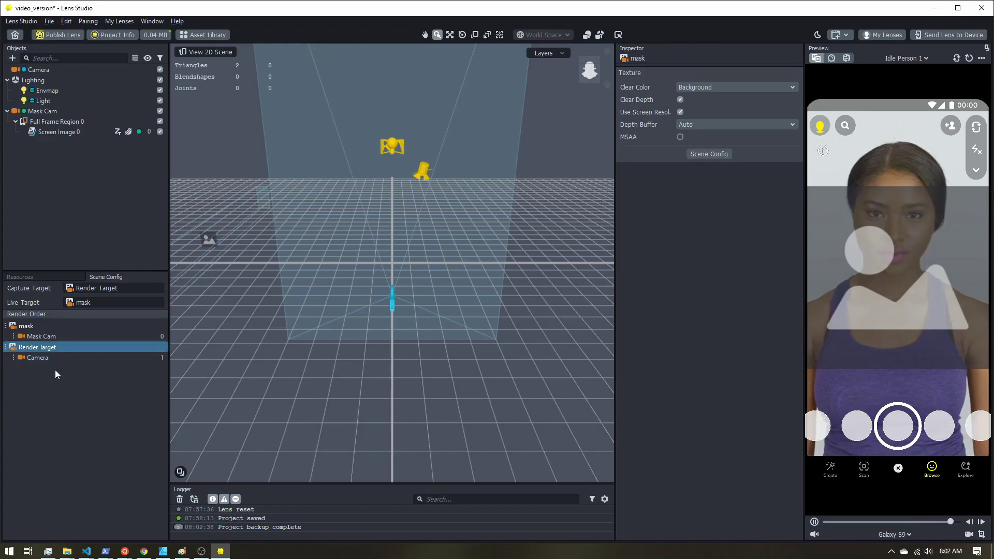
pyautogui.click(48, 109)
# Create a 'mask' layer and put Mask Cam on it instead of Orthographic
pyautogui.click(54, 128)
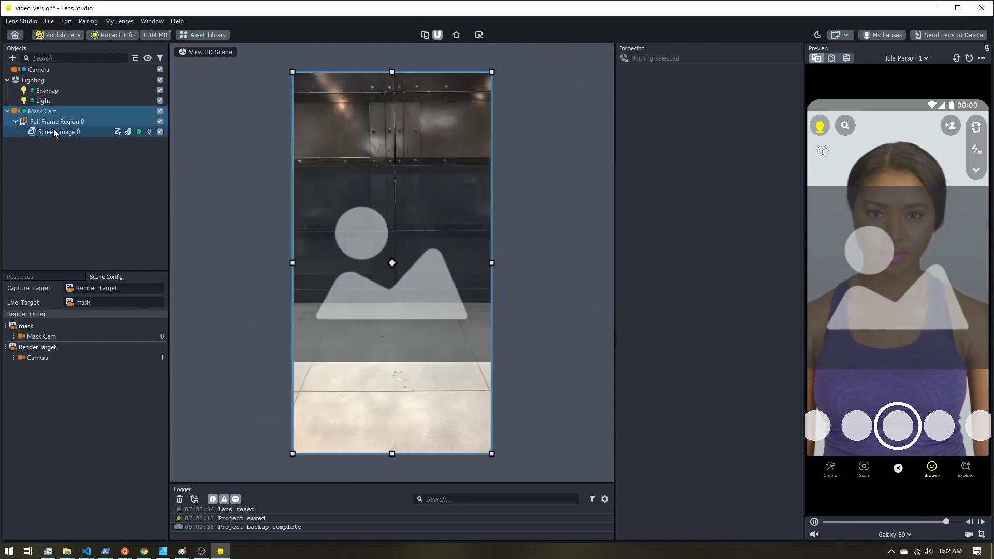
pyautogui.click(41, 111)
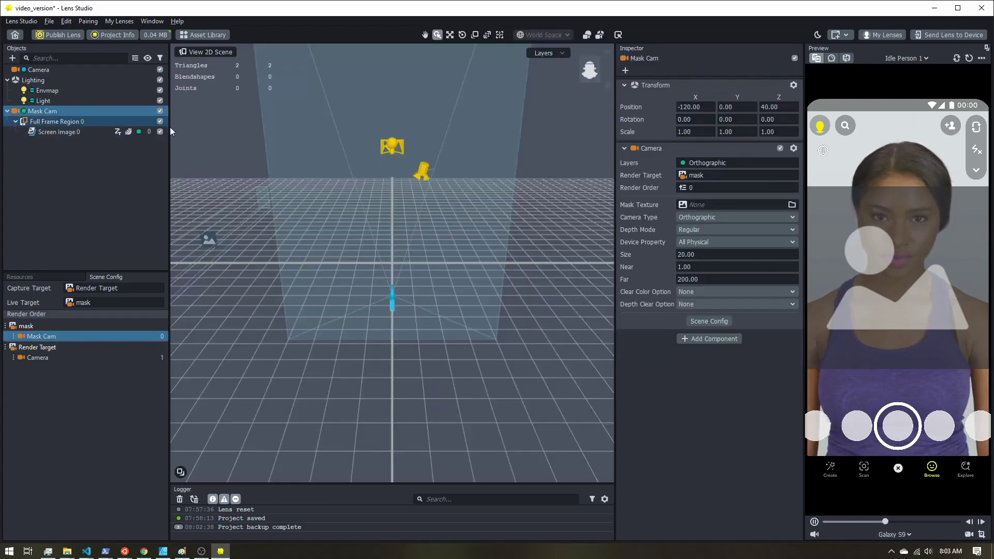
pyautogui.click(716, 161)
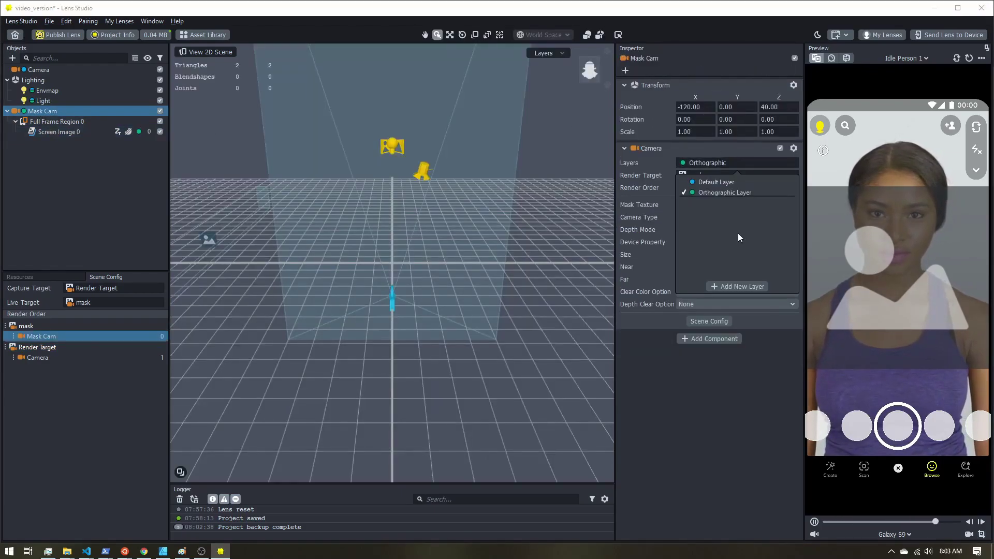
pyautogui.click(743, 287)
pyautogui.click(783, 201)
pyautogui.write('mask')
pyautogui.press('Return')
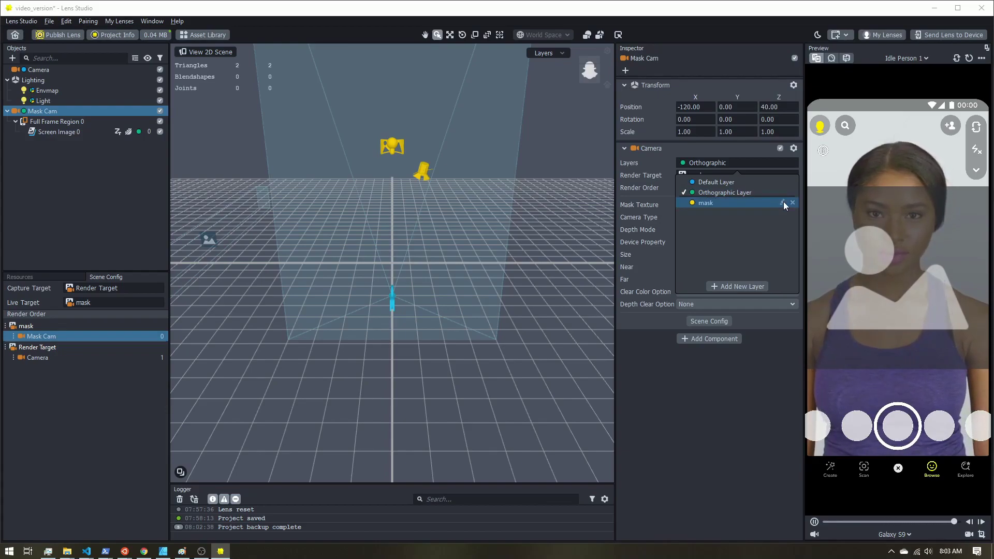
pyautogui.click(711, 203)
pyautogui.click(712, 193)
pyautogui.click(722, 428)
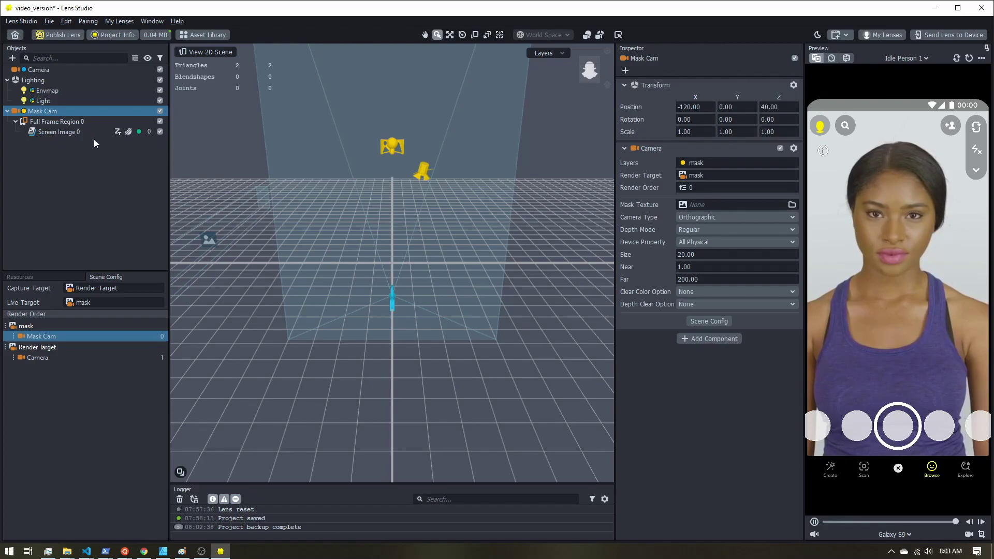
# Move Mask Cam's screen image onto the mask layer
pyautogui.click(65, 130)
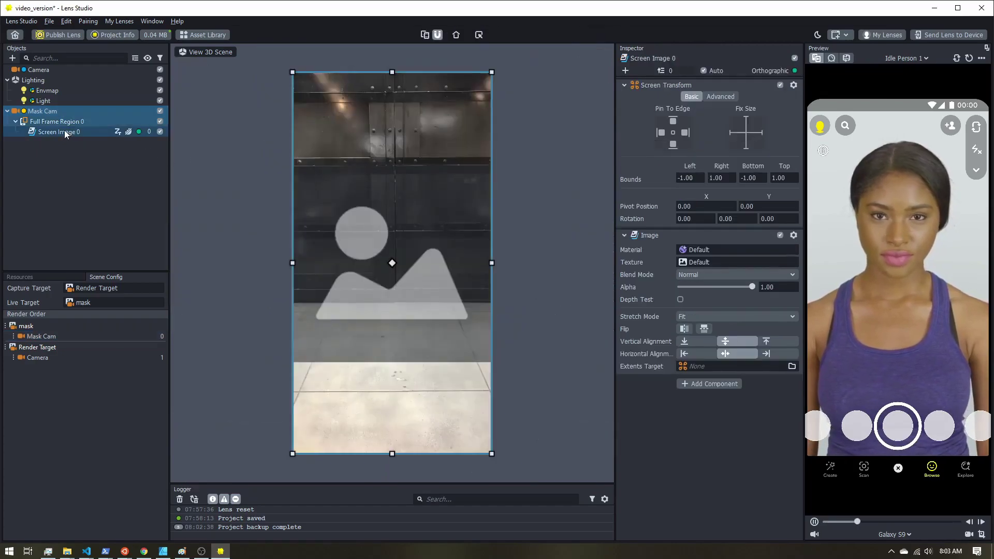
pyautogui.click(771, 70)
pyautogui.click(747, 112)
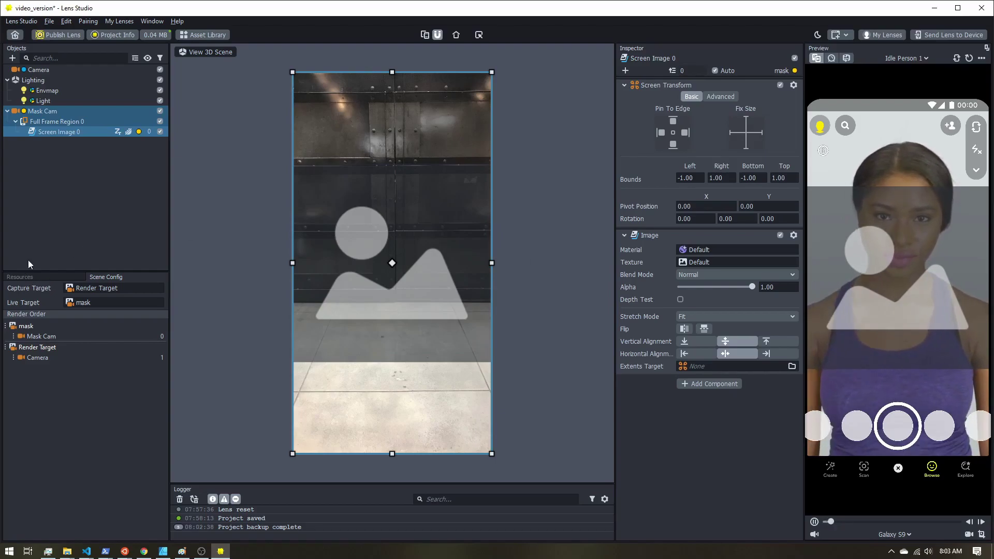
# Rename the screen image under Mask Cam to 'white'
pyautogui.rightClick(47, 132)
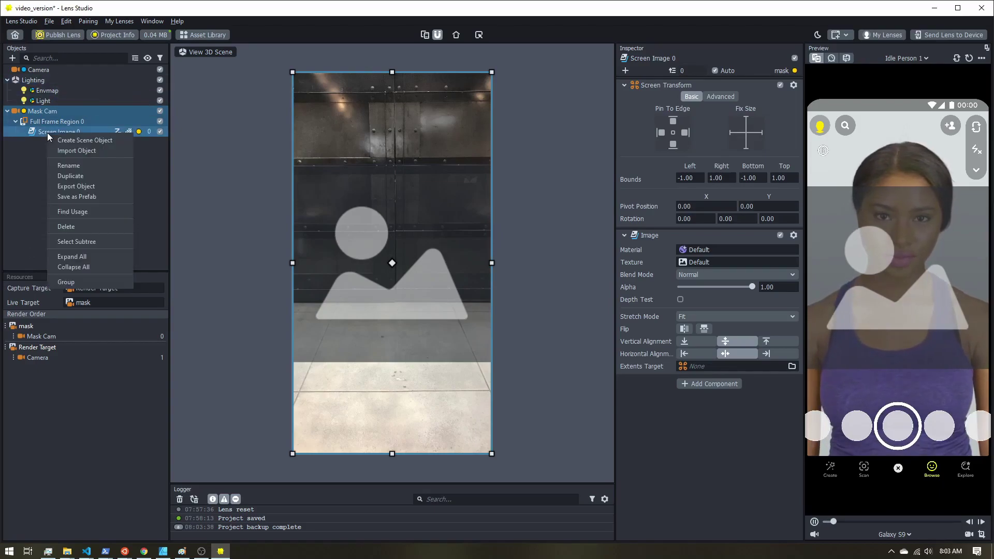
pyautogui.click(73, 165)
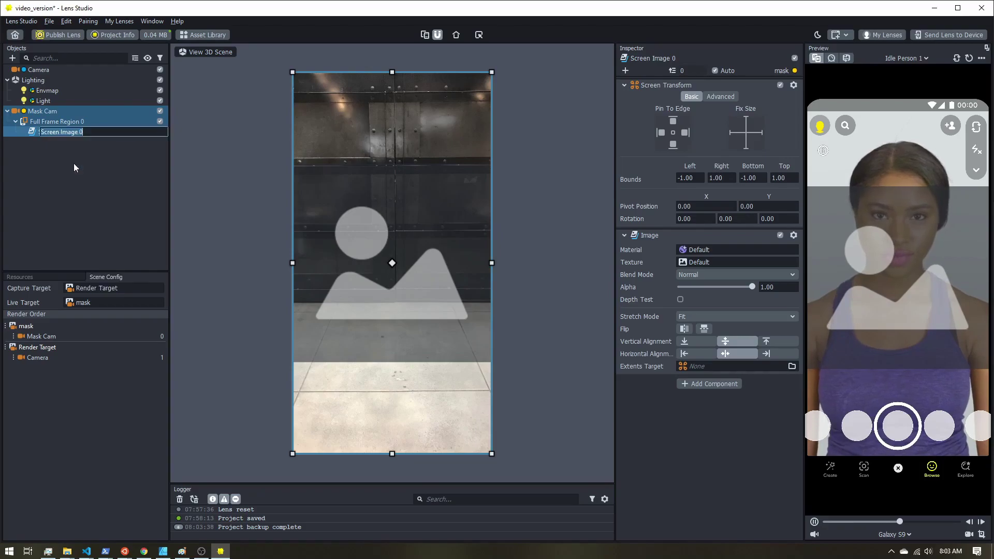
pyautogui.write('white')
pyautogui.press('Return')
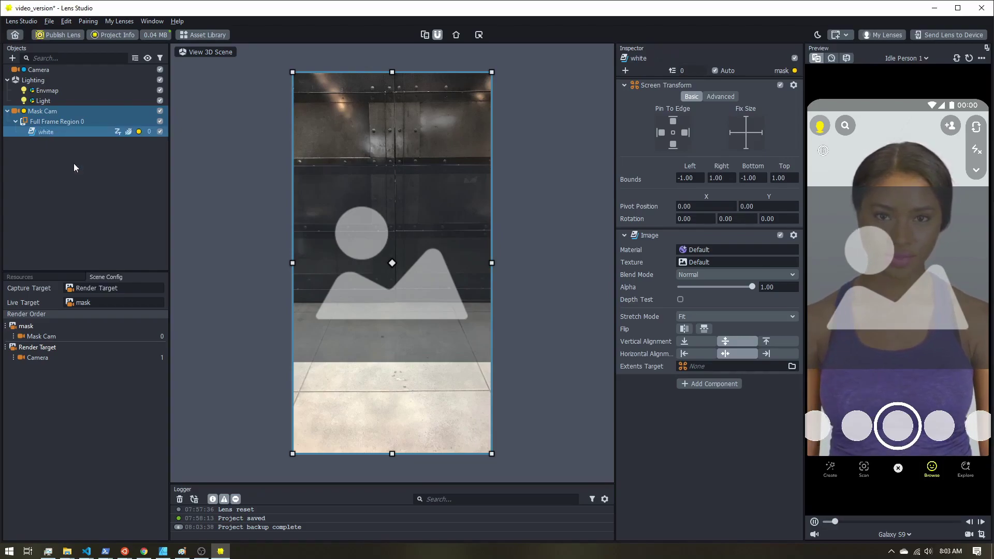
# Import the black and white textures into Resources and preview each one
pyautogui.hotkey('alt', 'Tab')
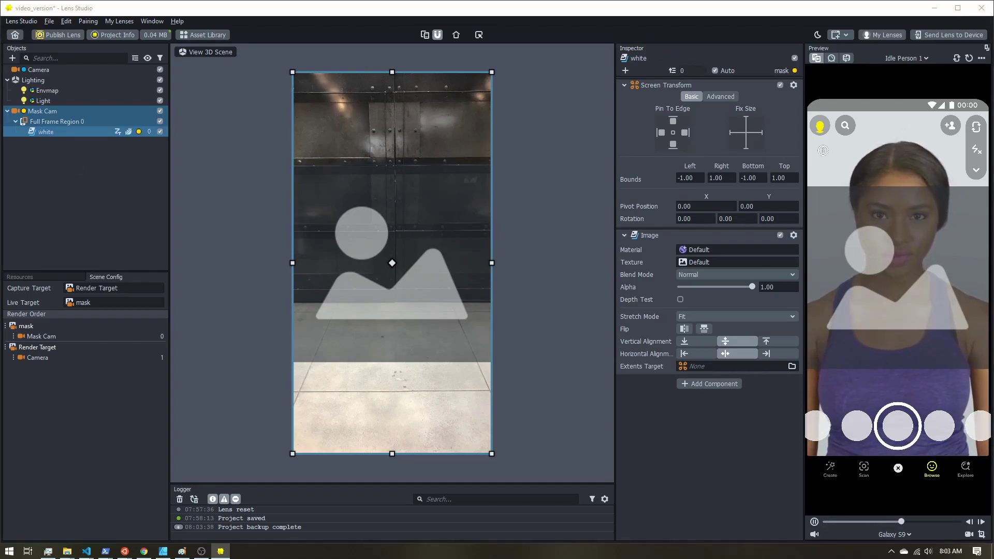
pyautogui.click(48, 279)
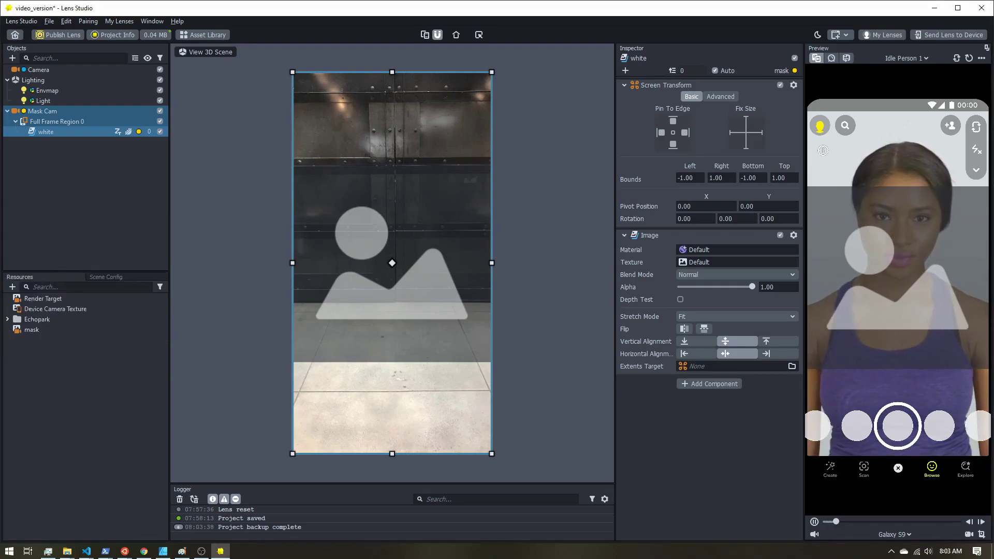
pyautogui.moveTo(0, 290); pyautogui.dragTo(80, 399)
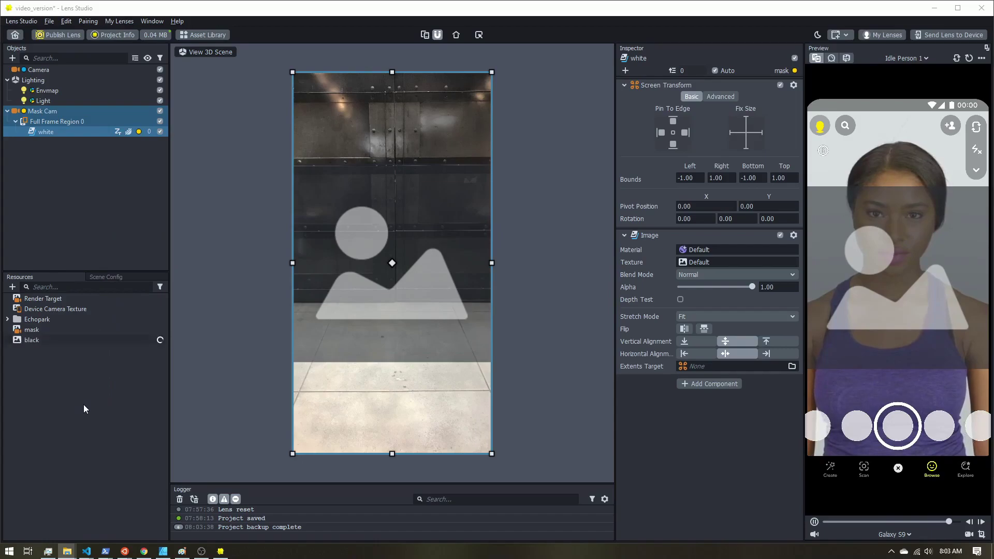
pyautogui.click(39, 340)
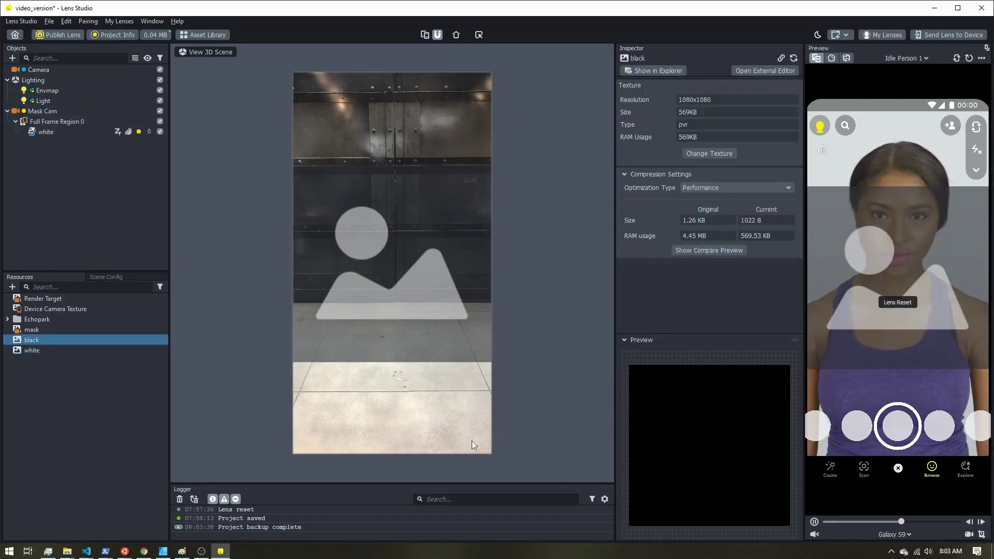
pyautogui.click(36, 351)
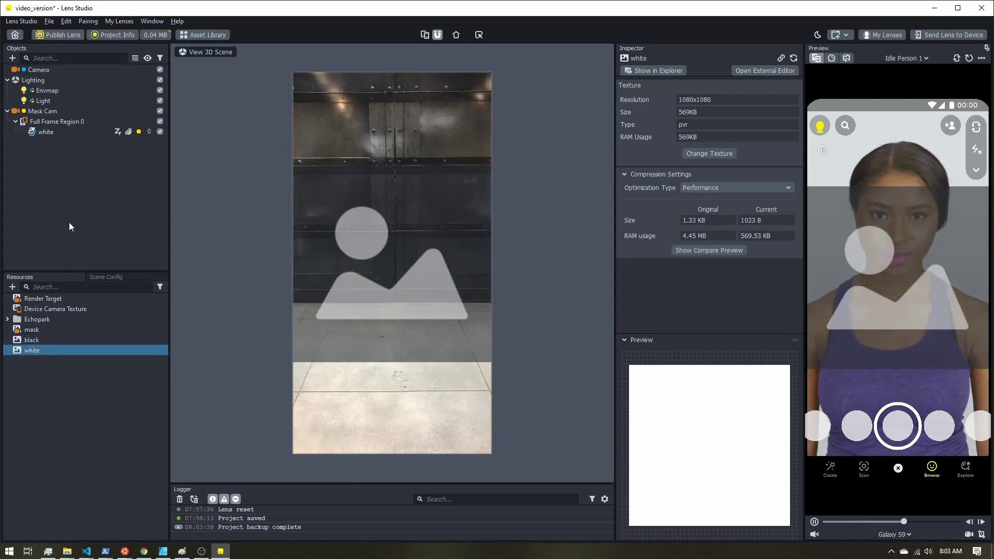
# Give the white image the white texture with Stretch mode filling the frame
pyautogui.click(56, 132)
pyautogui.click(691, 262)
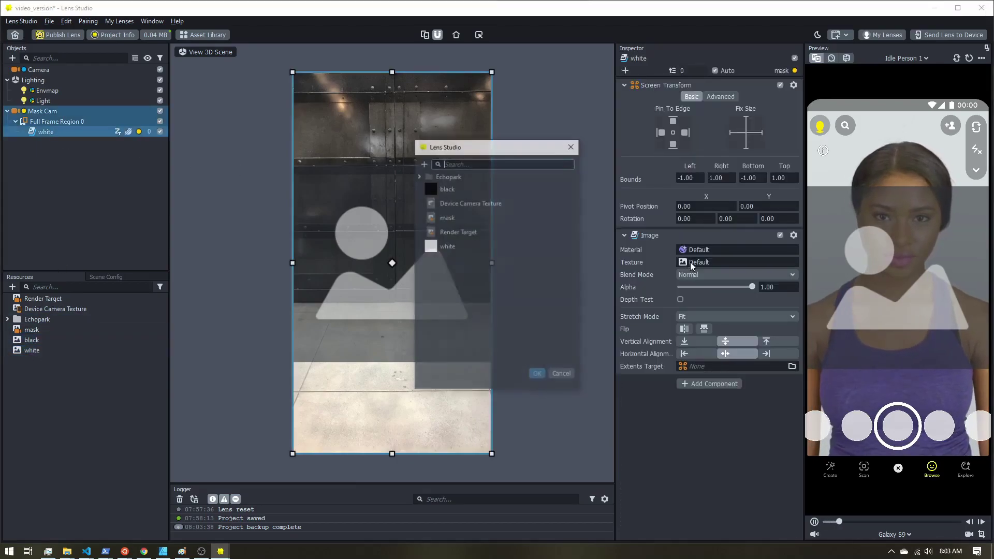
pyautogui.doubleClick(462, 247)
pyautogui.click(684, 316)
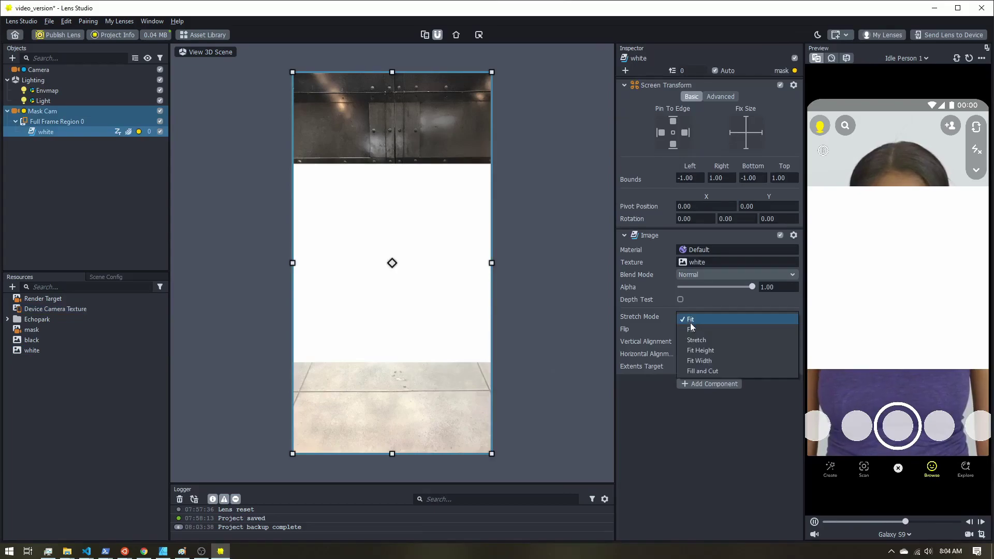
pyautogui.click(697, 341)
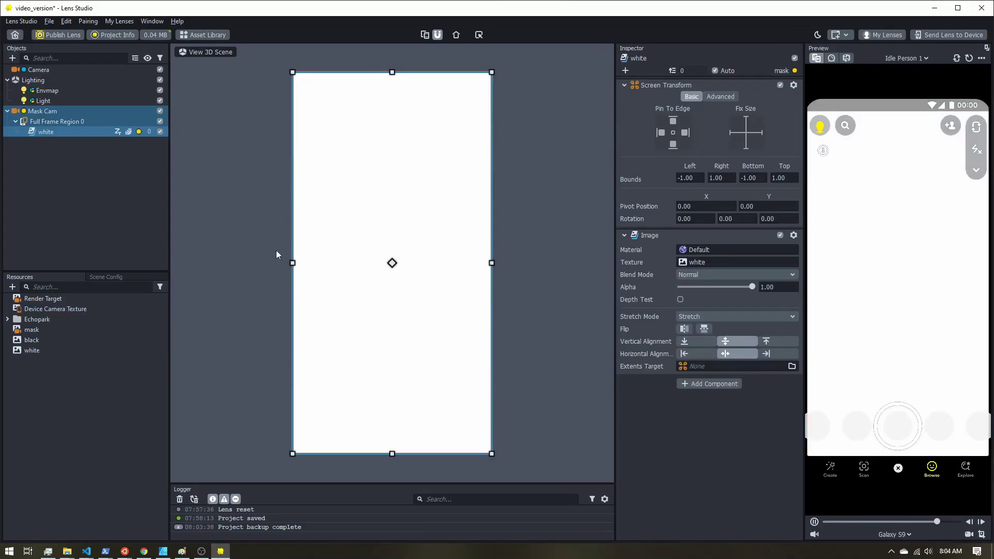
# Duplicate the white image and rename the copy 'black'
pyautogui.rightClick(45, 132)
pyautogui.click(64, 177)
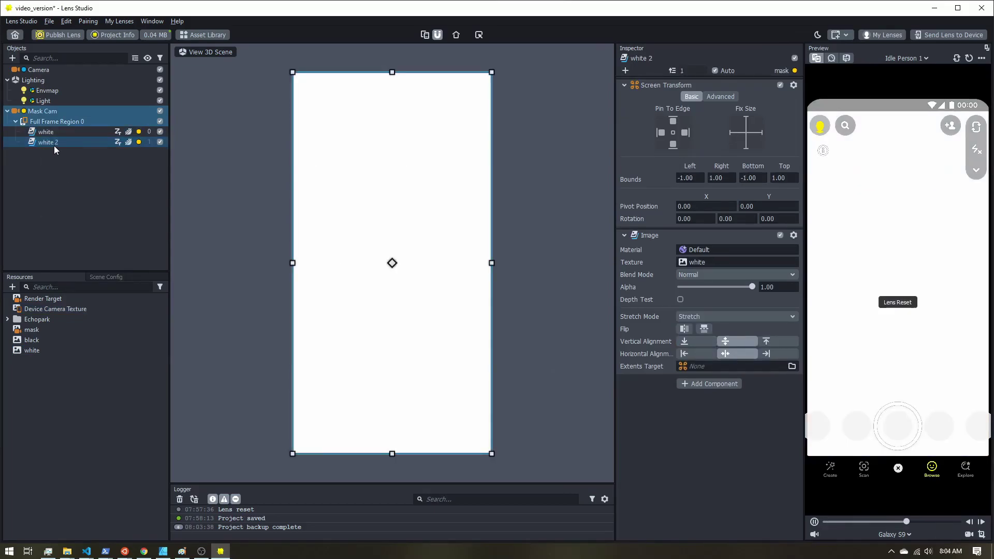
pyautogui.rightClick(54, 144)
pyautogui.click(70, 182)
pyautogui.write('black')
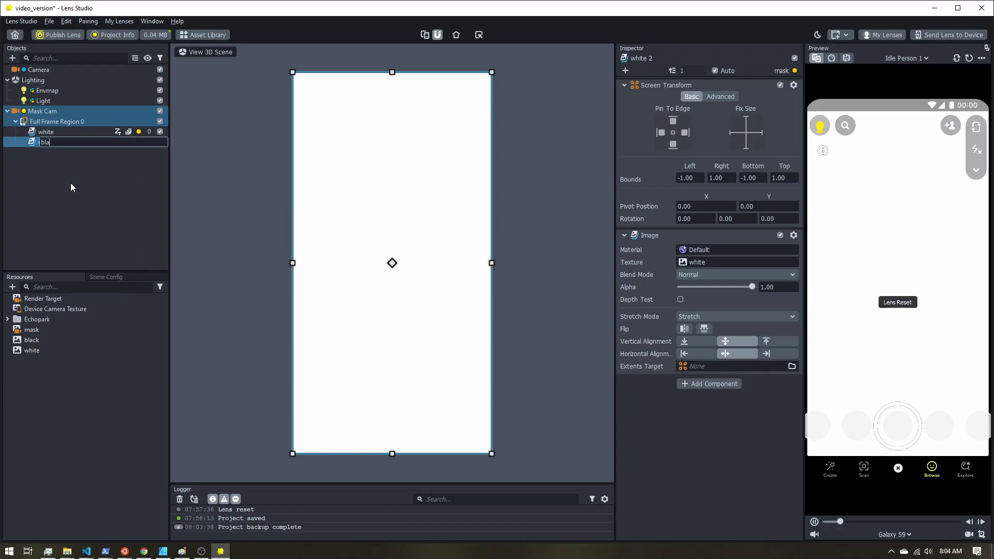
pyautogui.press('Return')
# Assign the black texture to the black image
pyautogui.click(712, 262)
pyautogui.click(448, 189)
pyautogui.doubleClick(454, 189)
pyautogui.moveTo(399, 194); pyautogui.dragTo(433, 199)
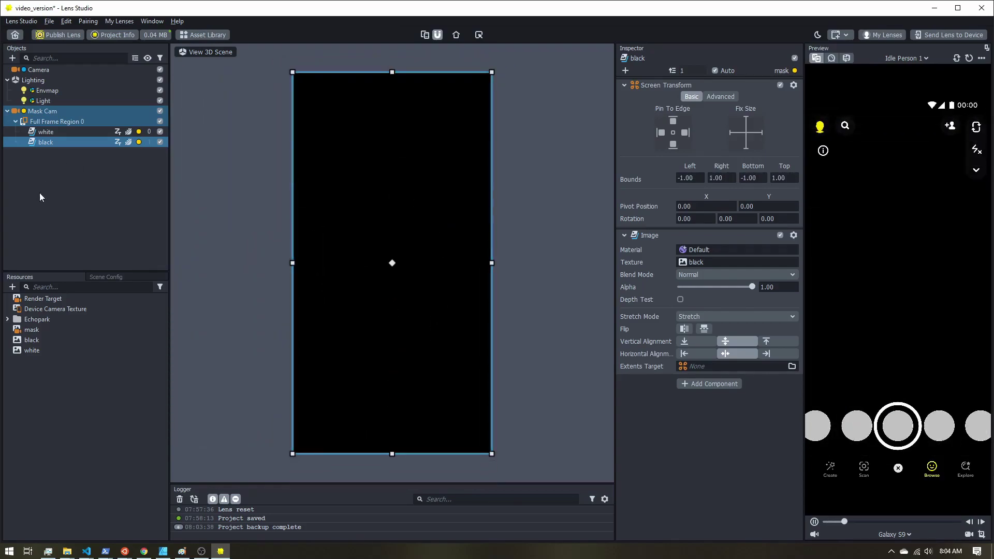
pyautogui.click(58, 234)
# Add a Tween Manager helper script object to the scene
pyautogui.click(12, 58)
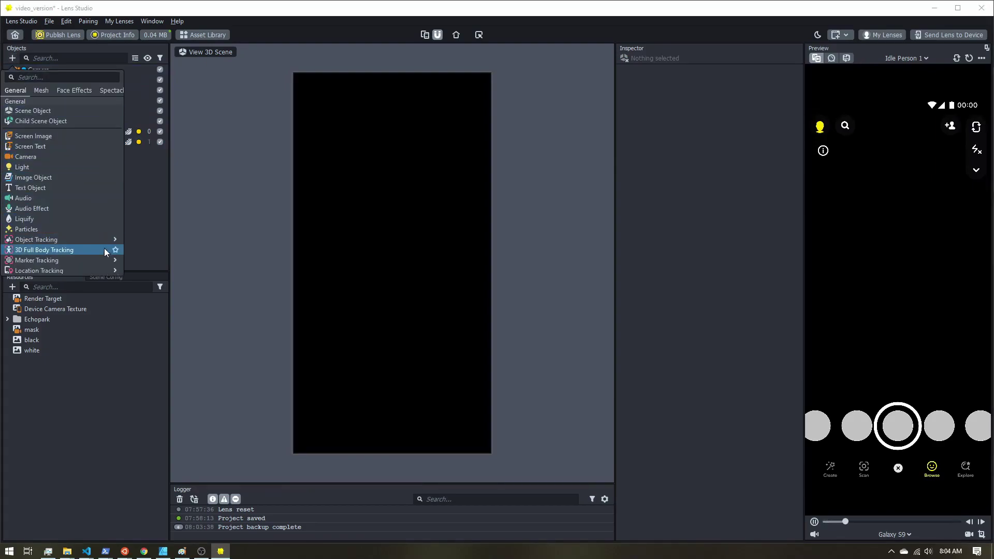
pyautogui.scroll(-3, 99, 226)
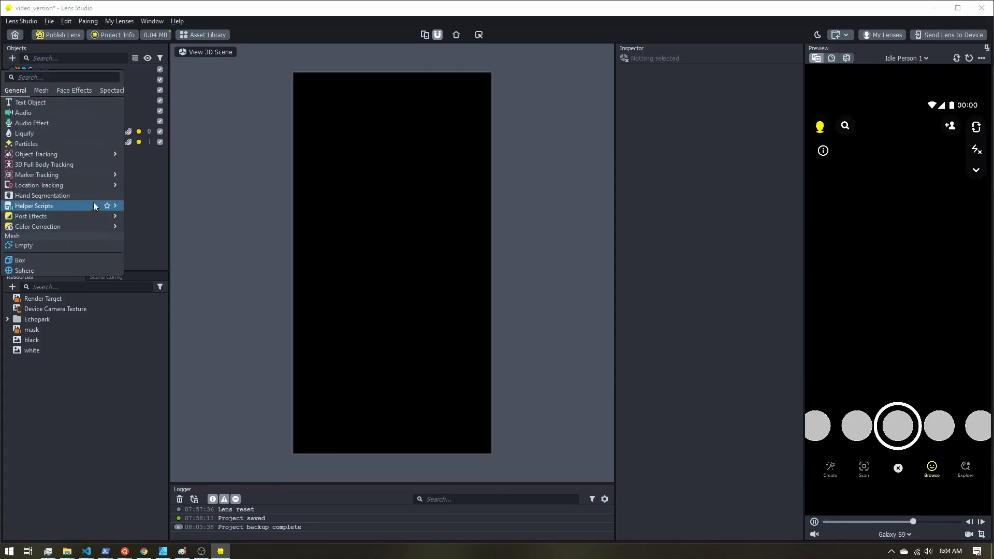
pyautogui.click(147, 208)
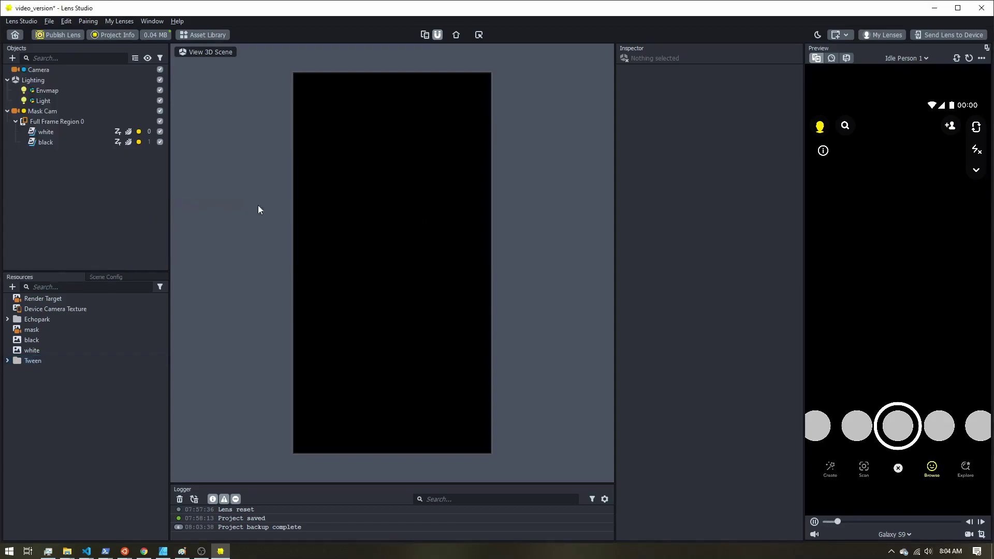
pyautogui.click(99, 362)
pyautogui.click(70, 216)
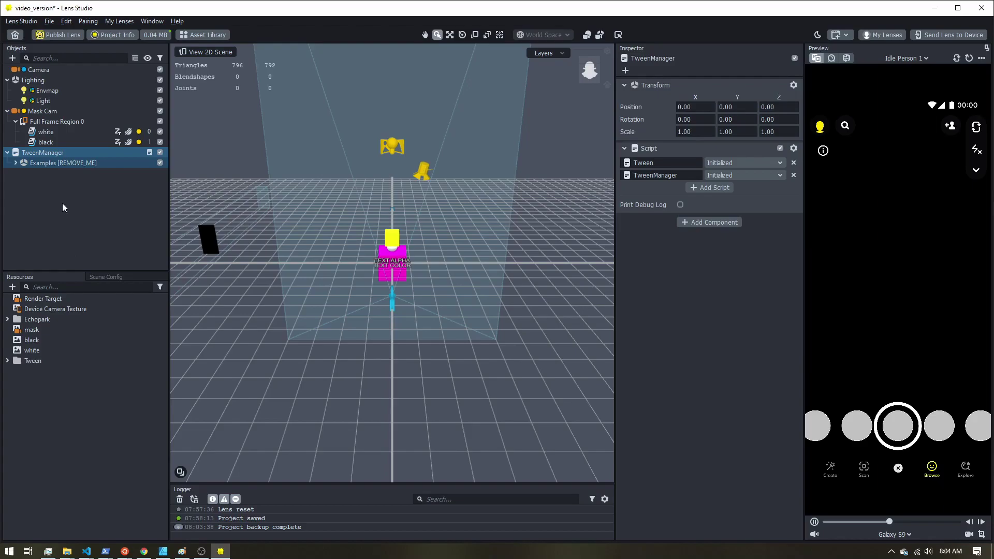
# Delete Examples [REMOVE_ME] and move TweenManager to the top of the hierarchy
pyautogui.click(53, 163)
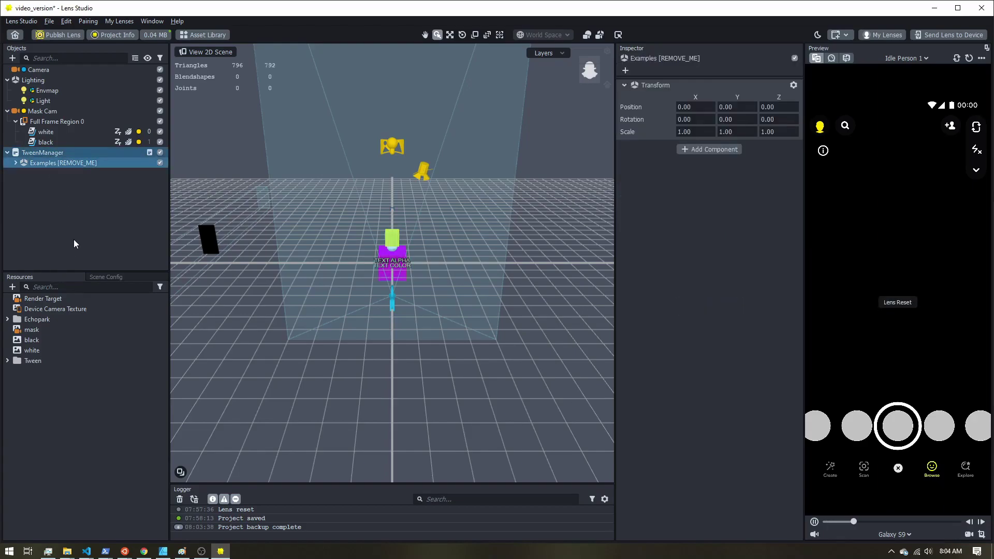
pyautogui.press('Delete')
pyautogui.moveTo(39, 153); pyautogui.dragTo(51, 66)
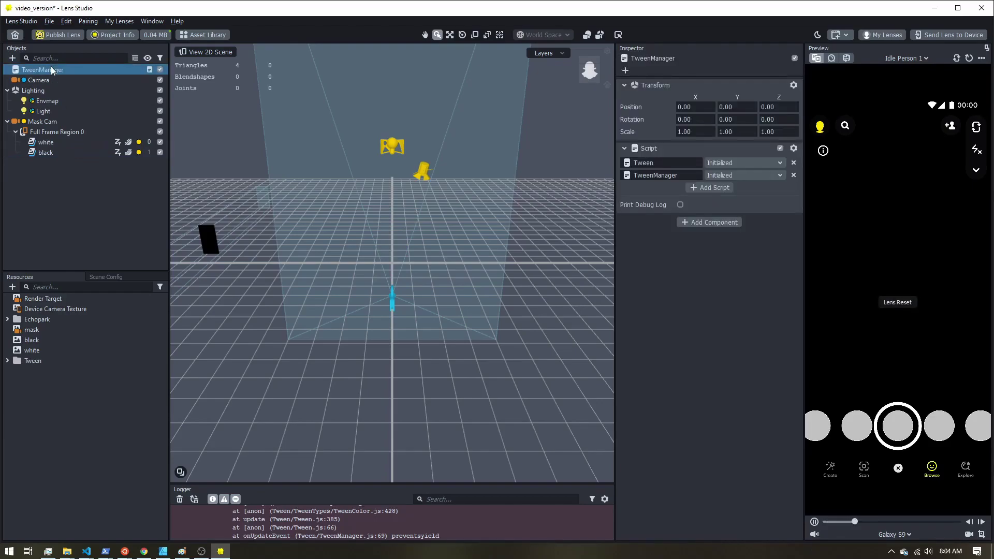
pyautogui.click(70, 153)
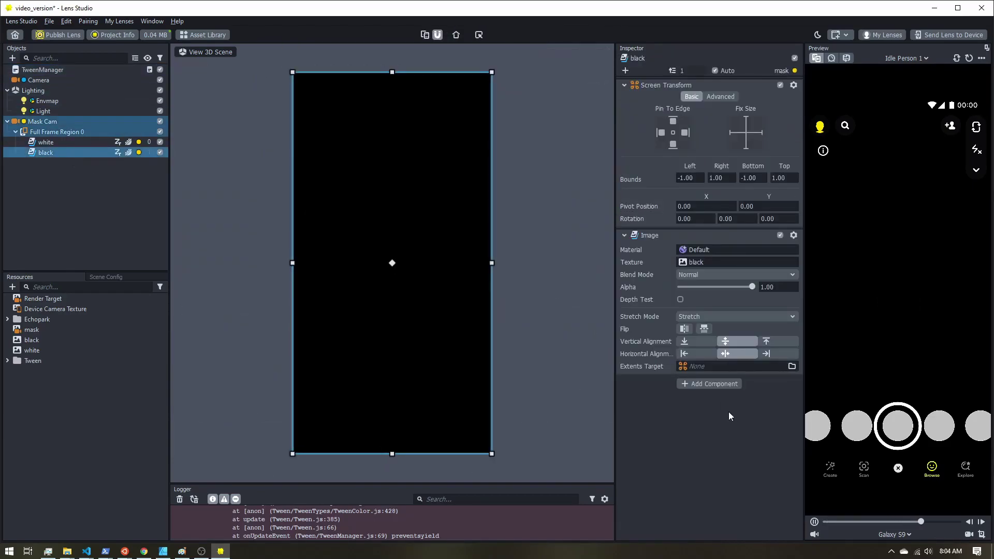
# Add a Script component to black using the TweenScreenTransform script
pyautogui.click(625, 236)
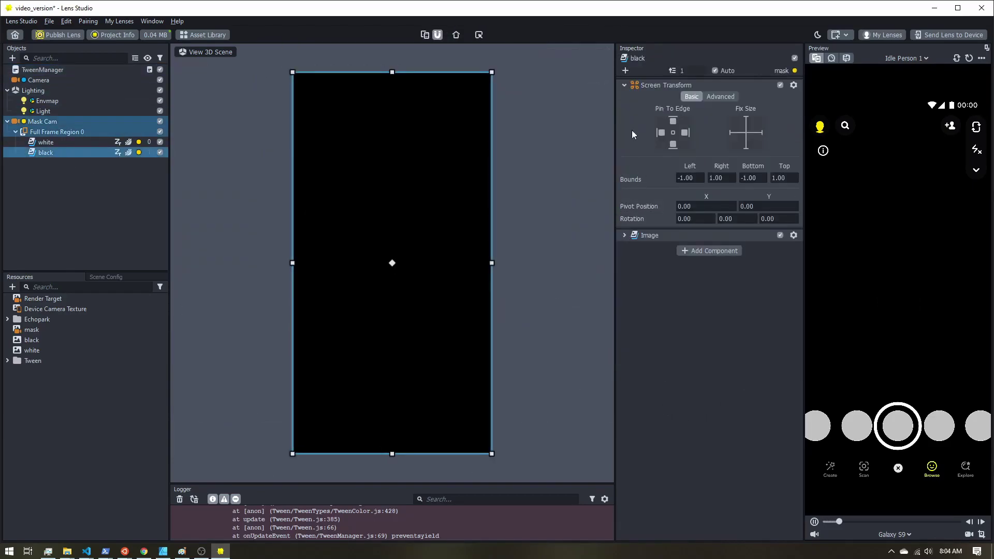
pyautogui.click(624, 85)
pyautogui.click(705, 114)
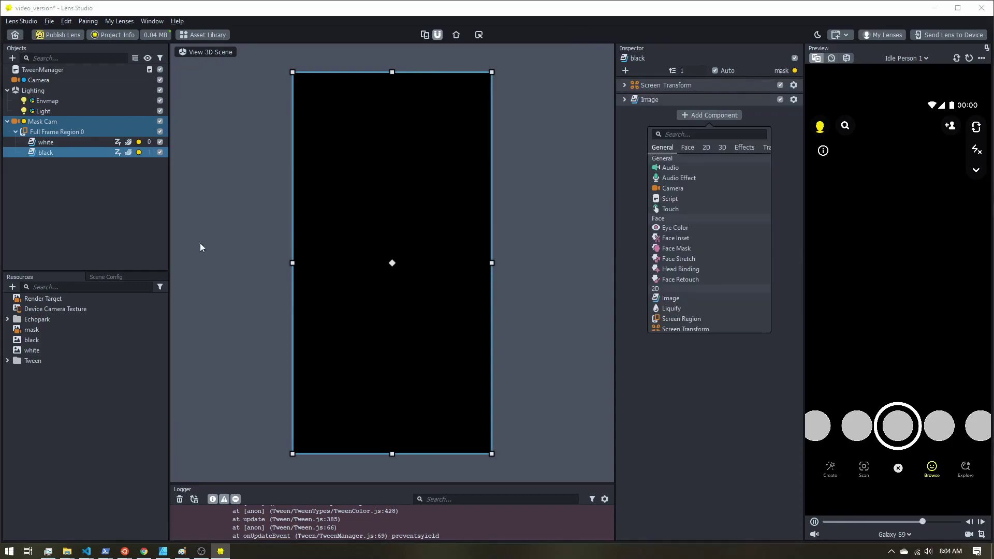
pyautogui.click(682, 198)
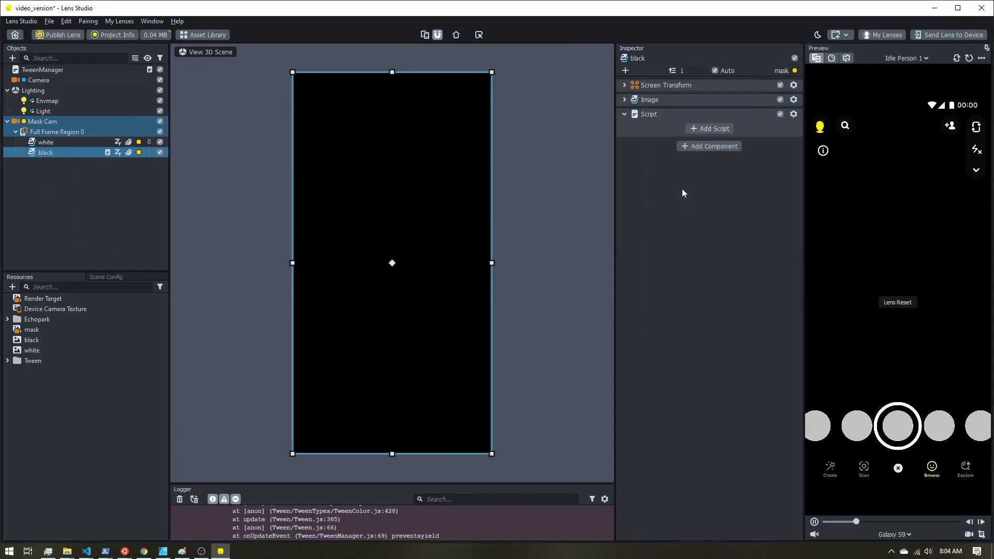
pyautogui.click(706, 128)
pyautogui.click(419, 177)
pyautogui.click(427, 196)
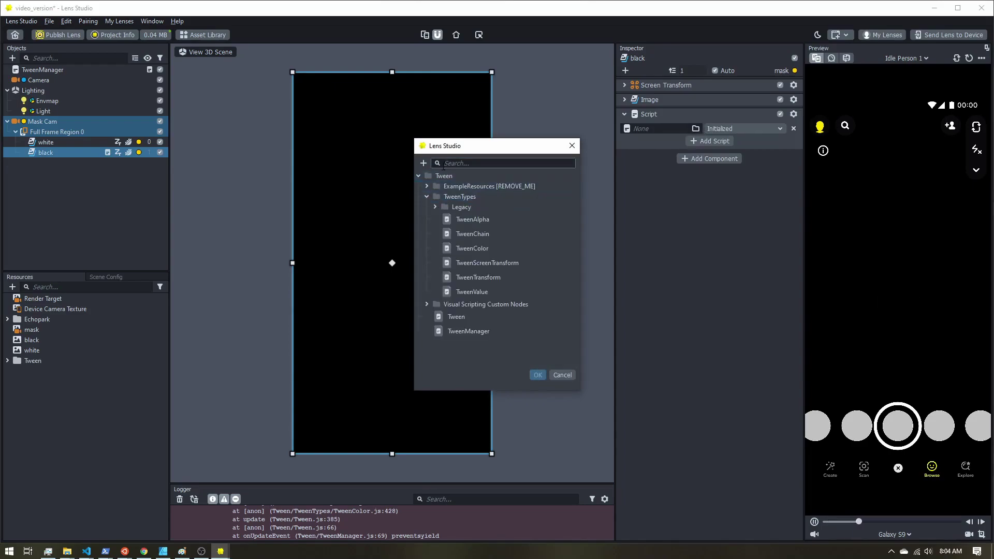
pyautogui.click(474, 265)
pyautogui.click(536, 375)
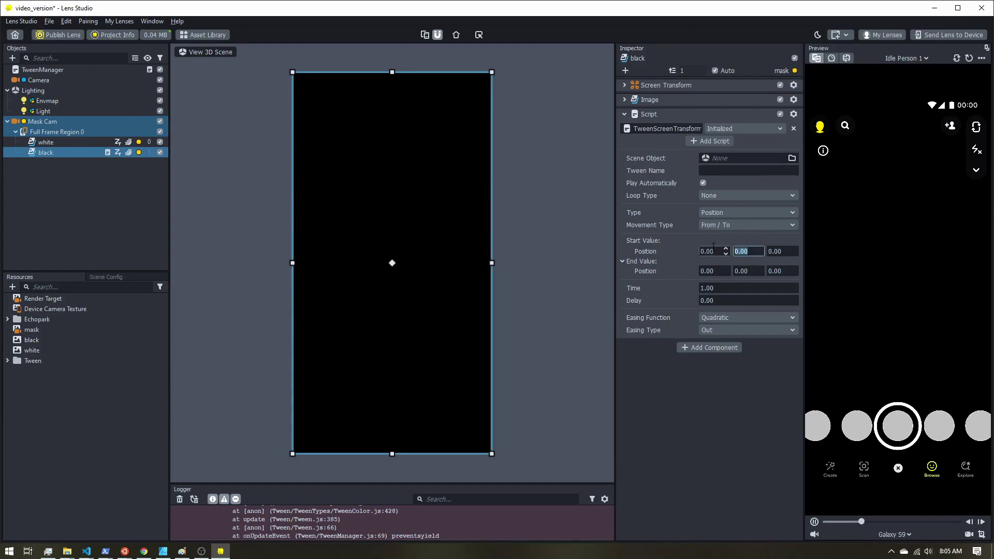
# Set the tween to Ping Pong looping, start Y 0 and end Y 20
pyautogui.press('Tab')
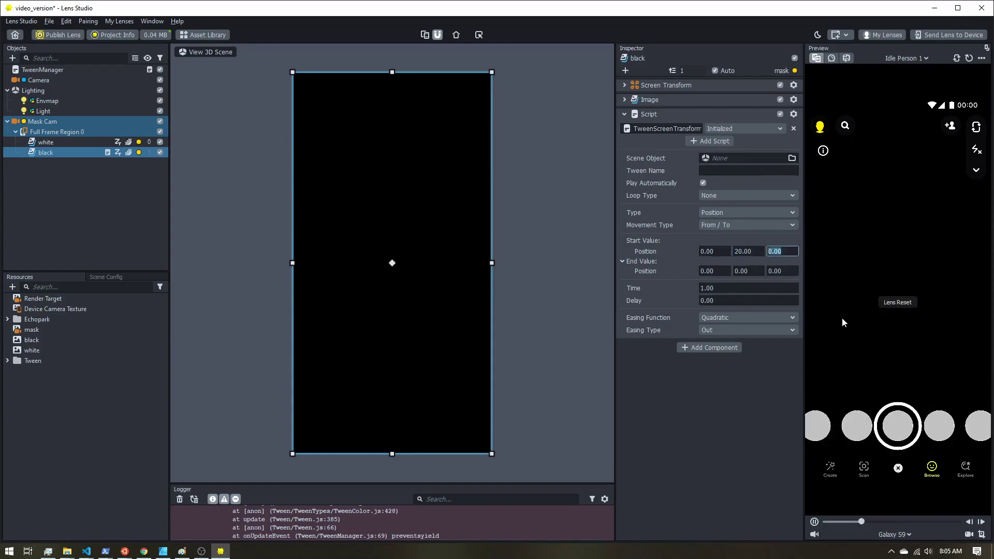
pyautogui.click(723, 194)
pyautogui.click(729, 221)
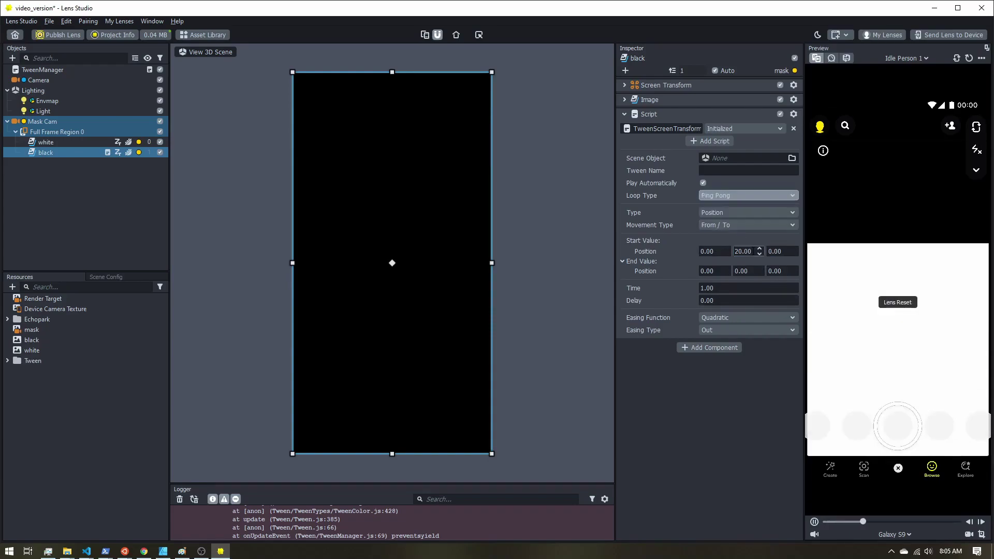
pyautogui.click(743, 251)
pyautogui.write('0')
pyautogui.press('Tab')
pyautogui.press('Tab')
pyautogui.press('Tab')
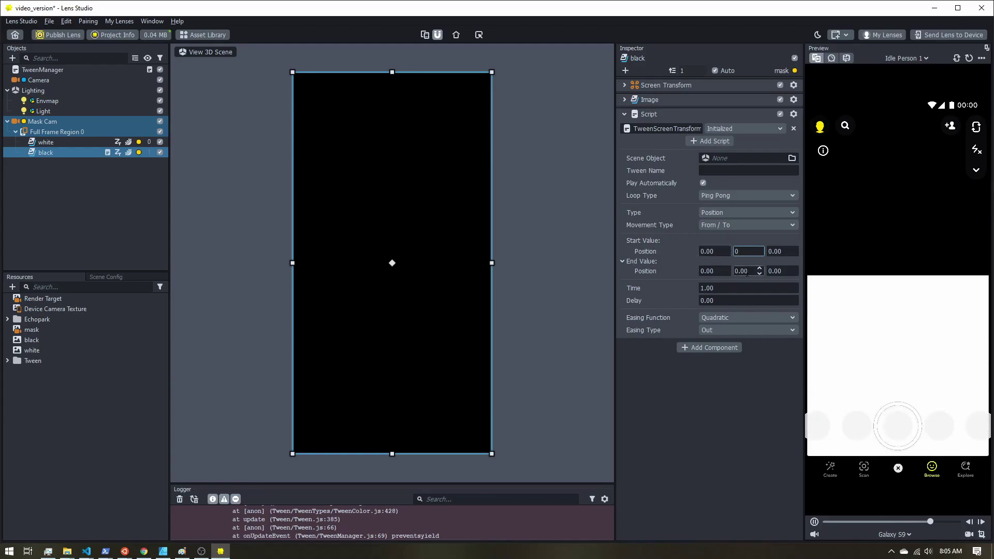
pyautogui.write('20')
pyautogui.press('Return')
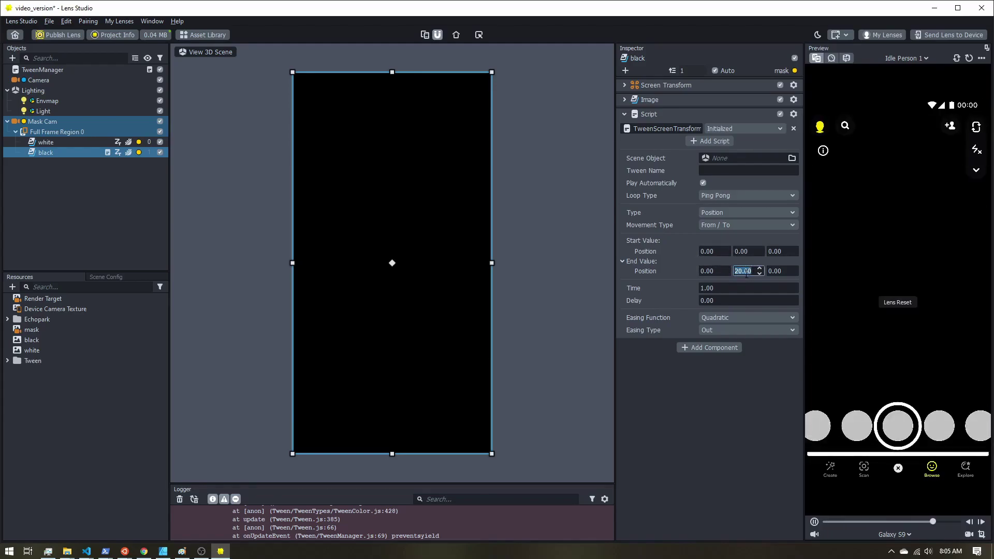
# Set the tween time to 5 seconds with Linear In / Out easing
pyautogui.doubleClick(732, 288)
pyautogui.write('5')
pyautogui.press('Return')
pyautogui.click(727, 319)
pyautogui.click(725, 312)
pyautogui.click(731, 327)
pyautogui.click(732, 343)
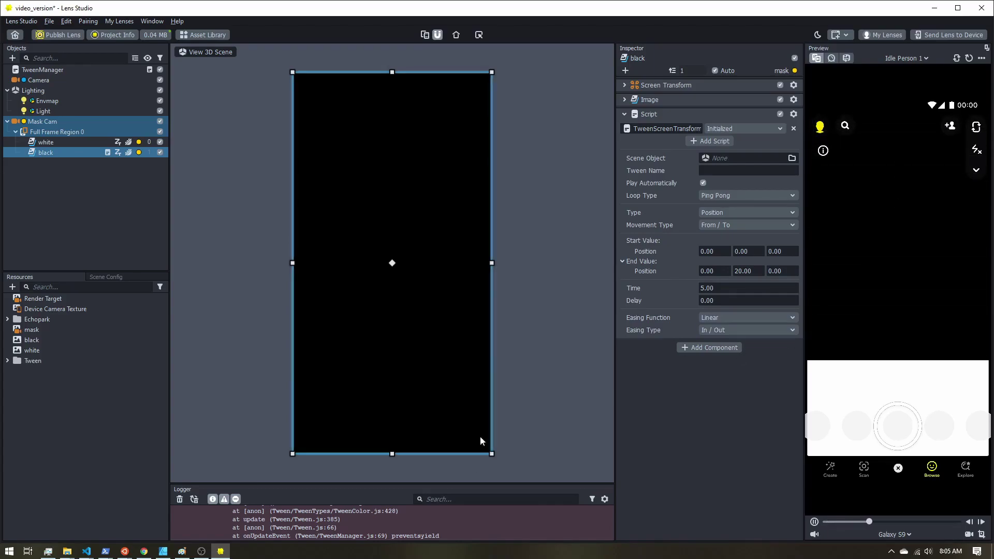
# Switch the Live Target back to Render Target and collapse Mask Cam's children
pyautogui.click(102, 224)
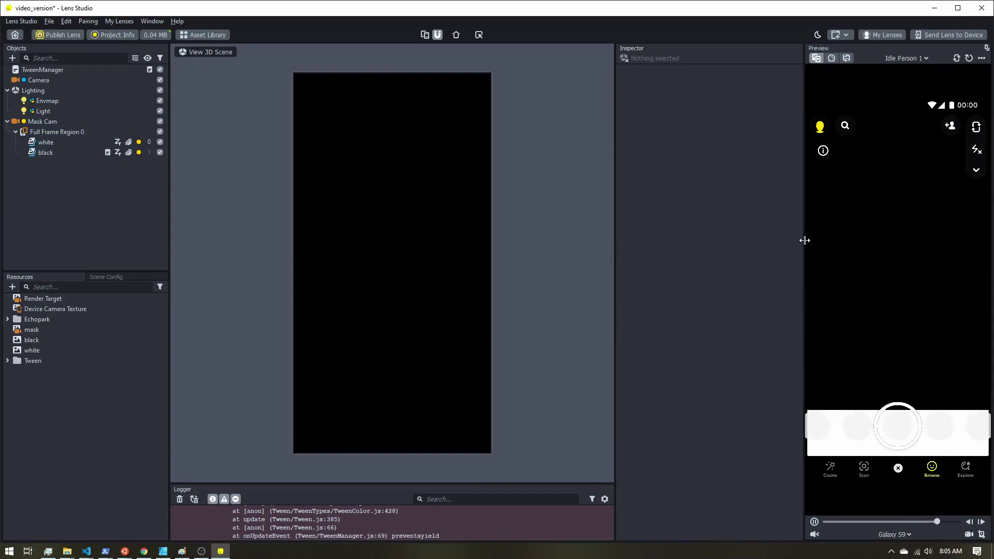
pyautogui.click(117, 276)
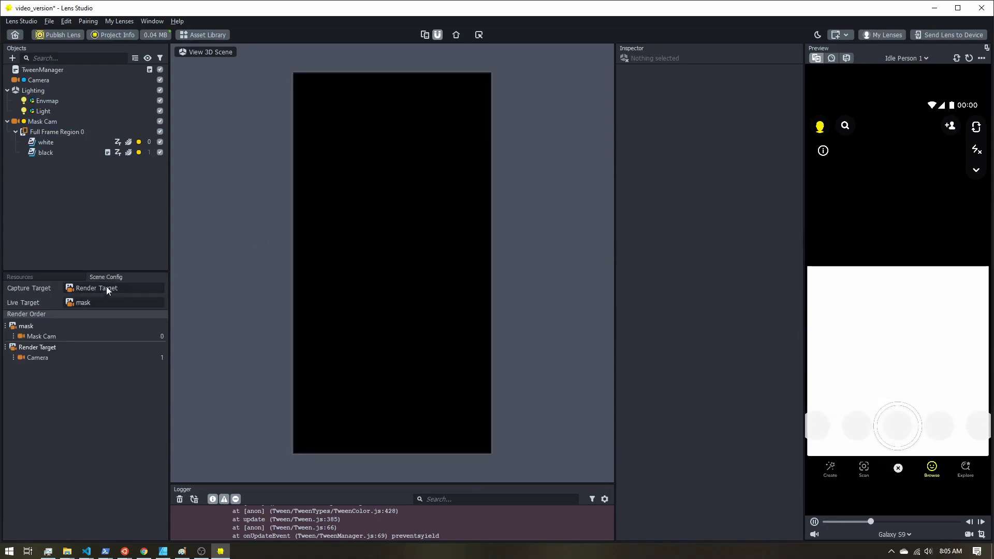
pyautogui.click(89, 304)
pyautogui.doubleClick(464, 192)
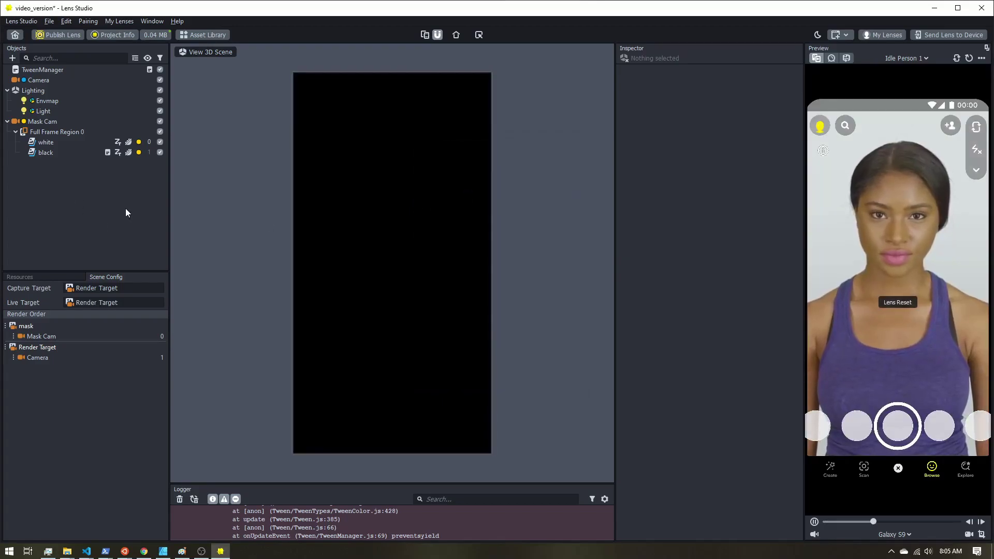
pyautogui.click(15, 124)
pyautogui.click(8, 121)
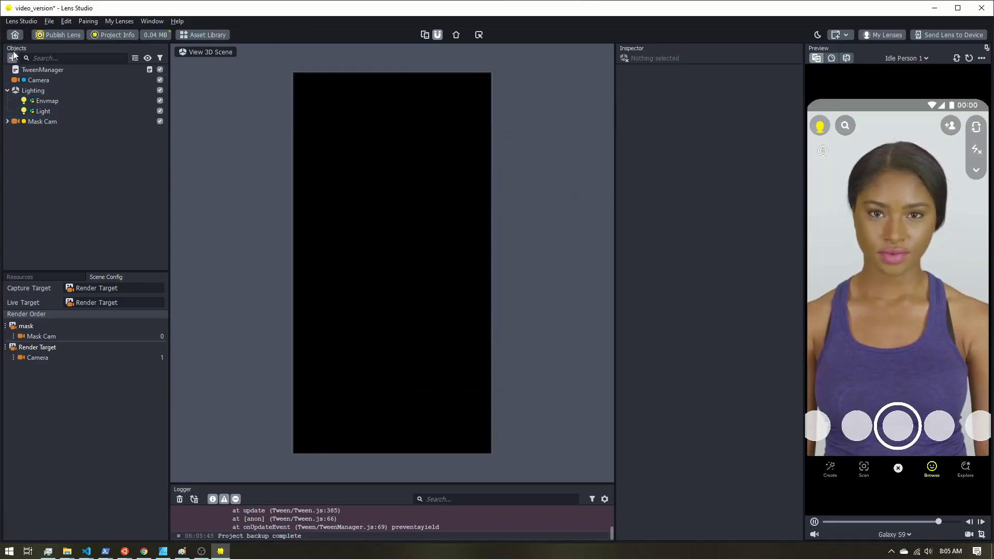
# Add a Screen Image under a new Orthographic Camera and rename it 'output'
pyautogui.click(12, 58)
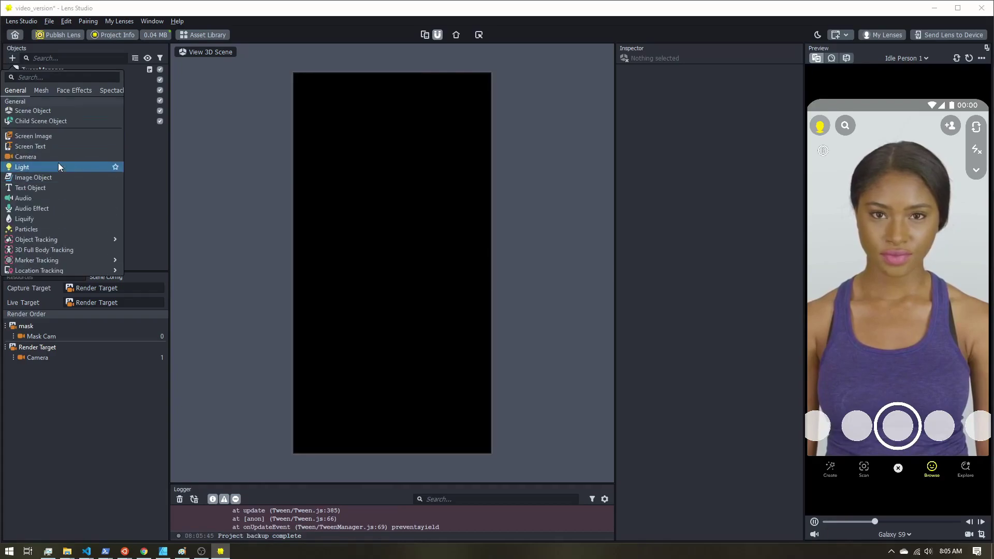
pyautogui.click(51, 136)
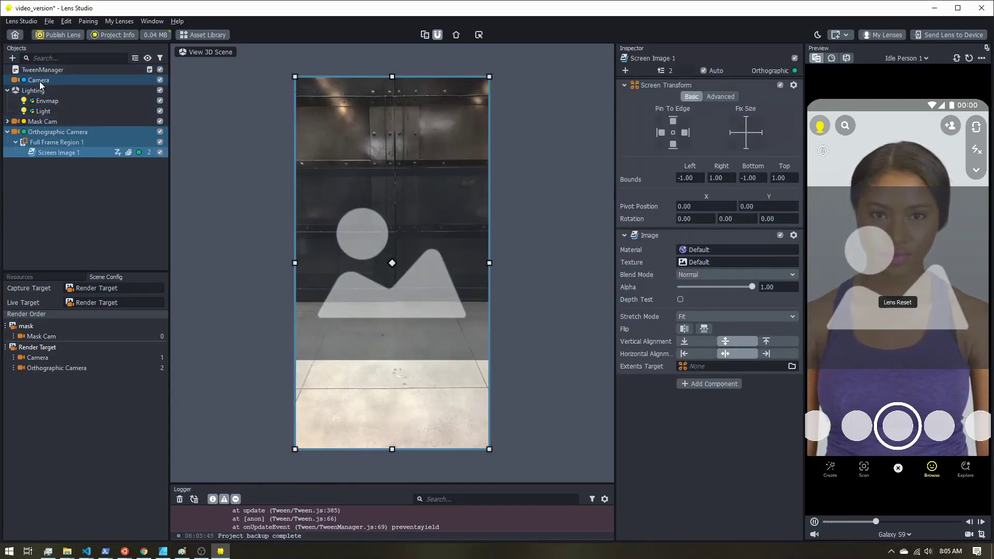
pyautogui.rightClick(70, 151)
pyautogui.click(89, 184)
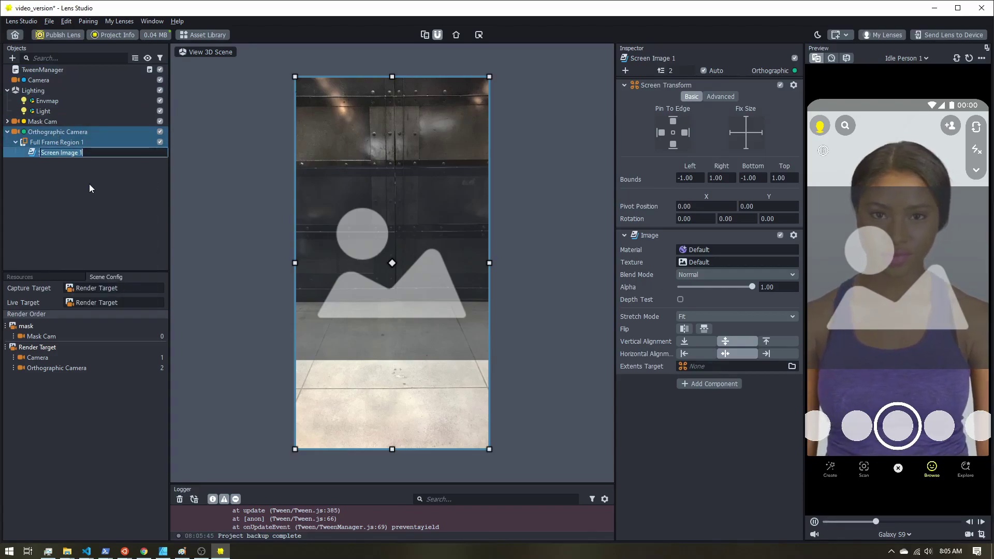
pyautogui.write('output')
pyautogui.press('Return')
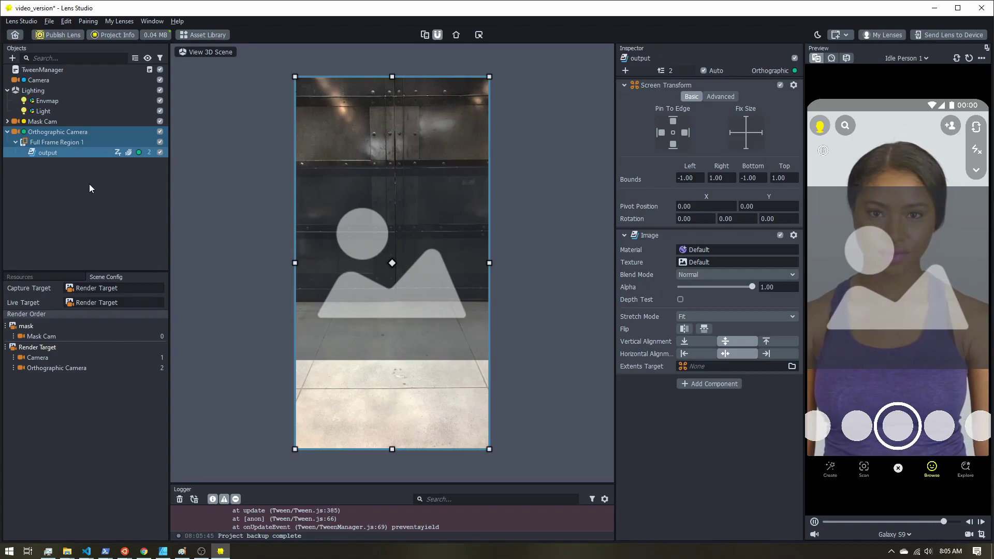
pyautogui.click(20, 276)
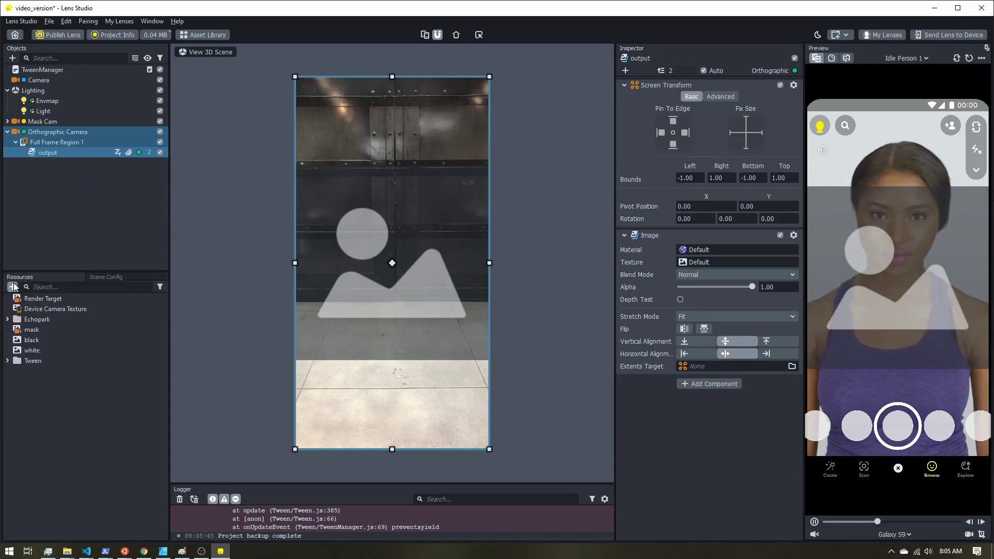
# Add a new Unlit material to the project's resources
pyautogui.click(13, 286)
pyautogui.scroll(-10, 63, 398)
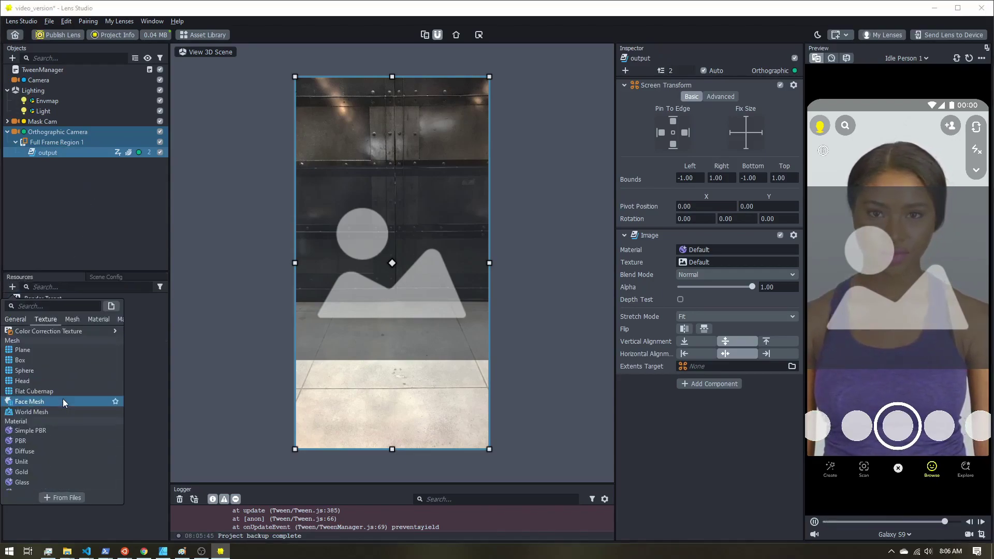
pyautogui.click(32, 403)
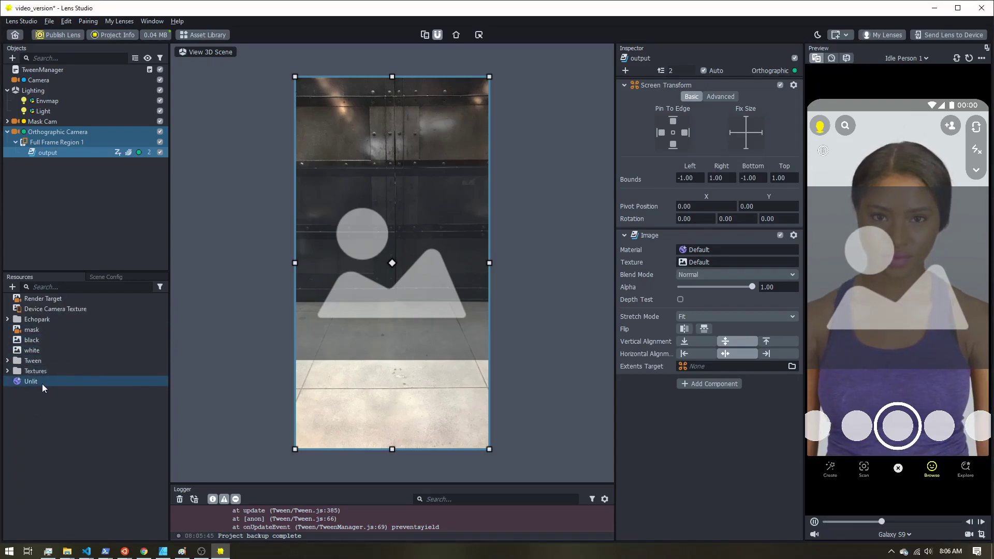
# Set the output image's Material to Unlit and its Blend Mode to Normal
pyautogui.moveTo(41, 385); pyautogui.dragTo(53, 154)
pyautogui.click(693, 249)
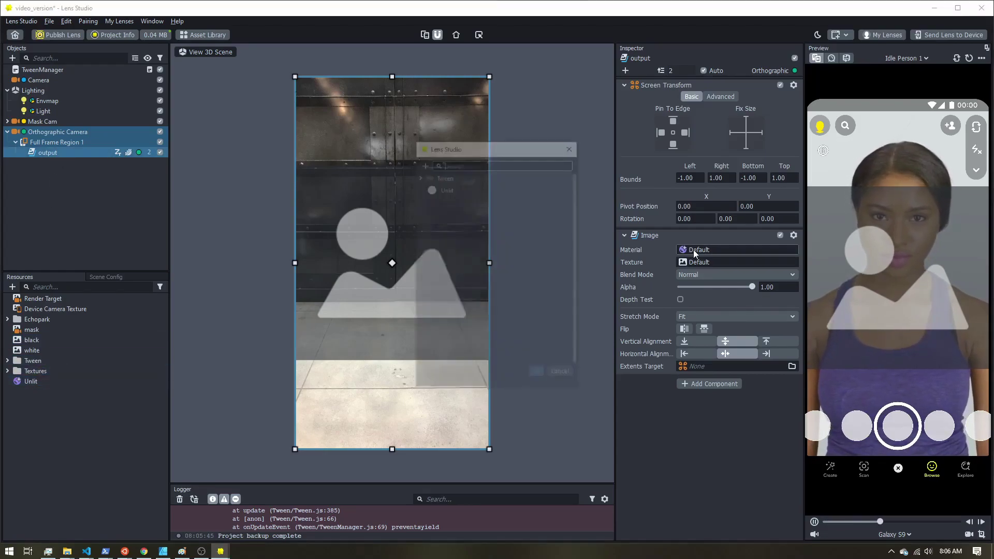
pyautogui.doubleClick(457, 188)
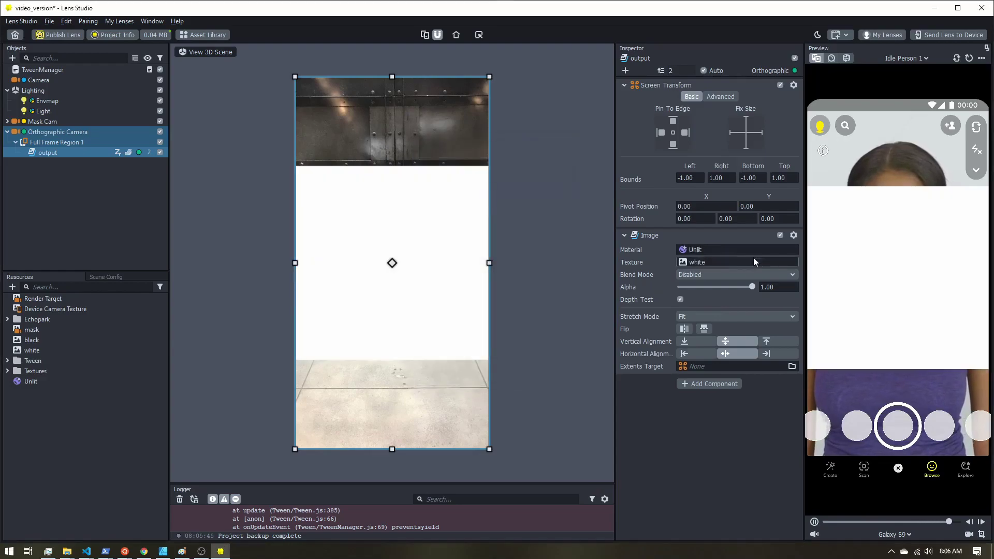
pyautogui.click(697, 275)
pyautogui.click(709, 105)
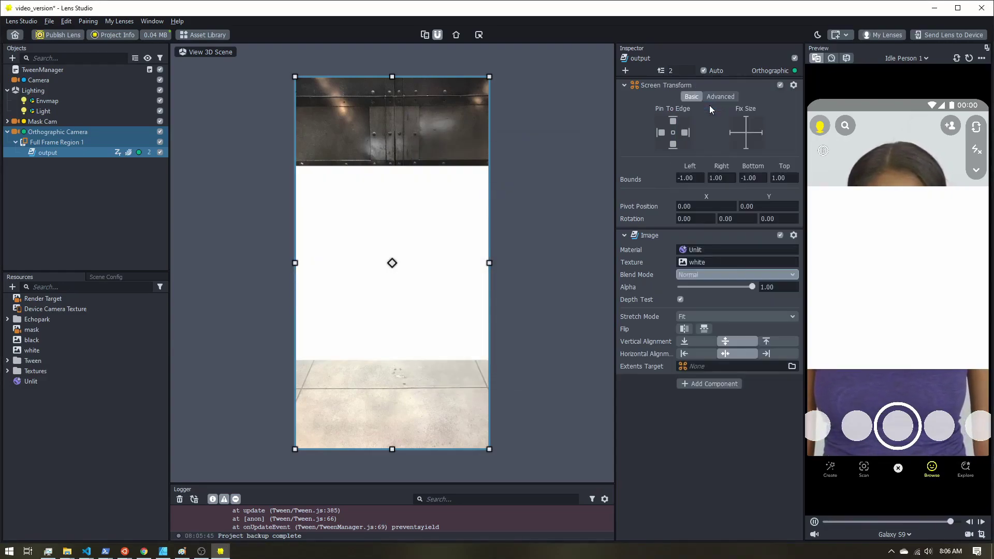
pyautogui.click(50, 382)
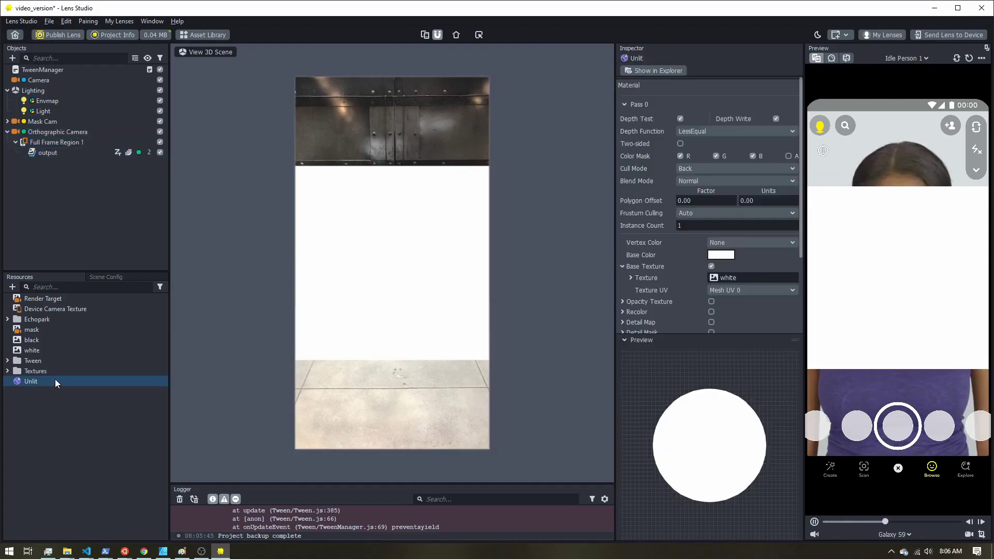
# Enable Opacity Texture on Unlit, using Device Camera Texture as base and mask as opacity
pyautogui.click(711, 301)
pyautogui.scroll(-2, 657, 306)
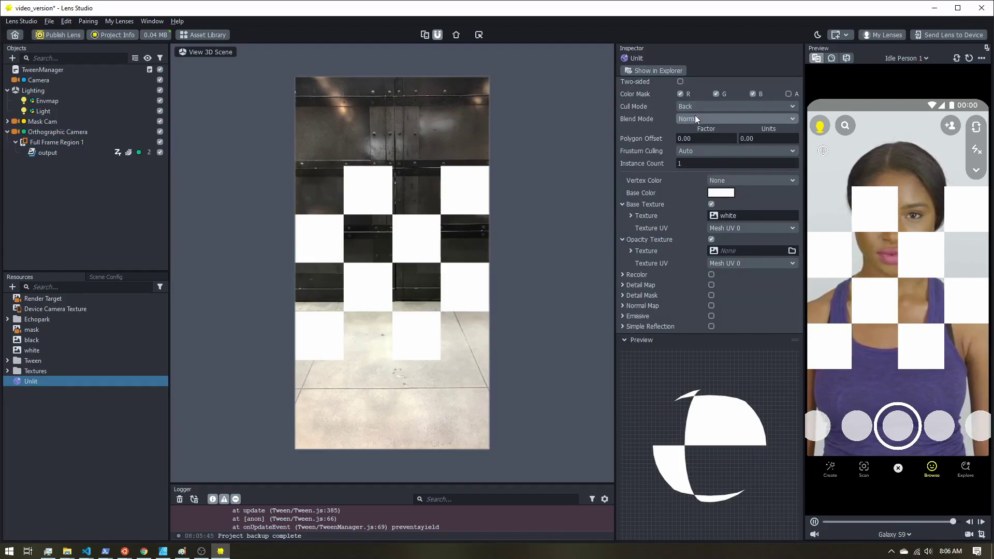
pyautogui.click(735, 217)
pyautogui.doubleClick(492, 222)
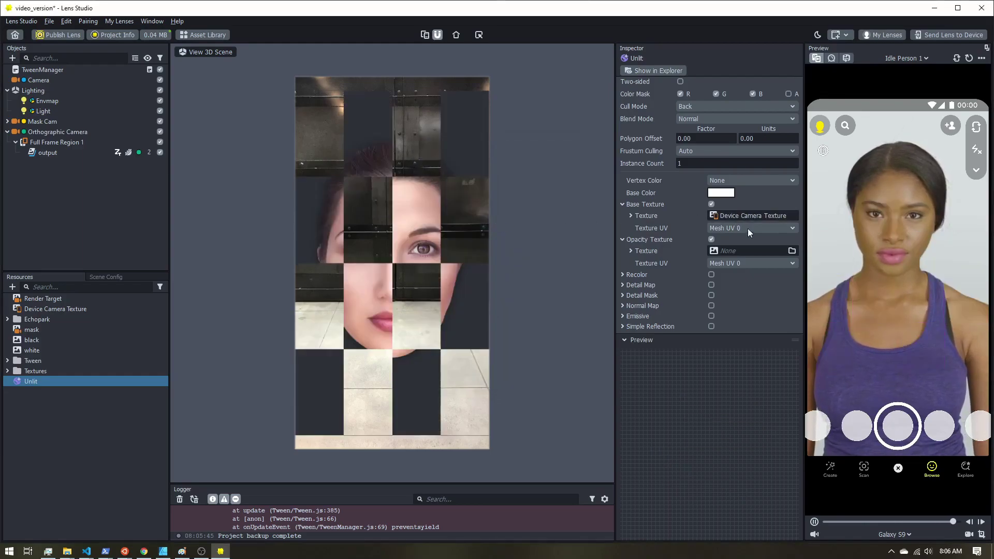
pyautogui.click(728, 251)
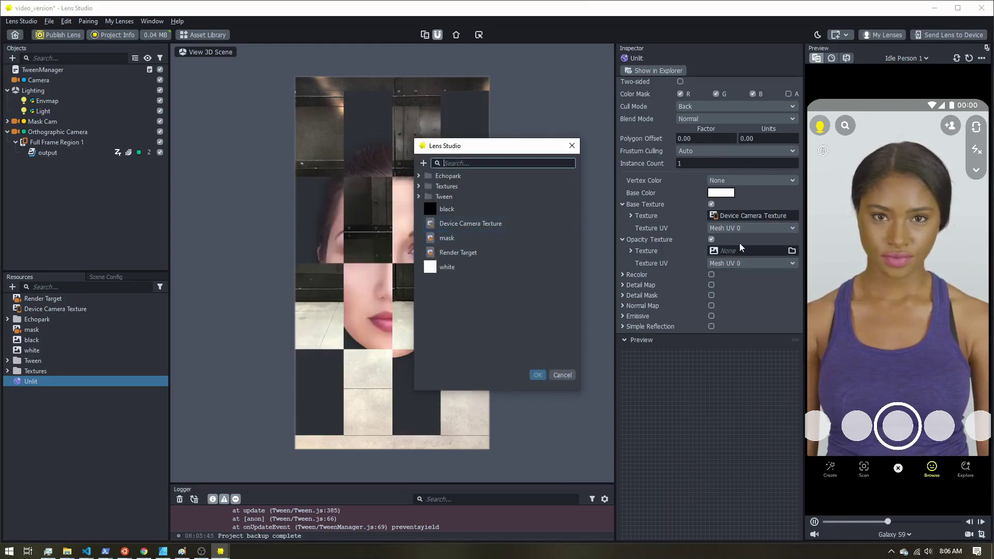
pyautogui.click(463, 238)
pyautogui.doubleClick(463, 238)
pyautogui.click(624, 339)
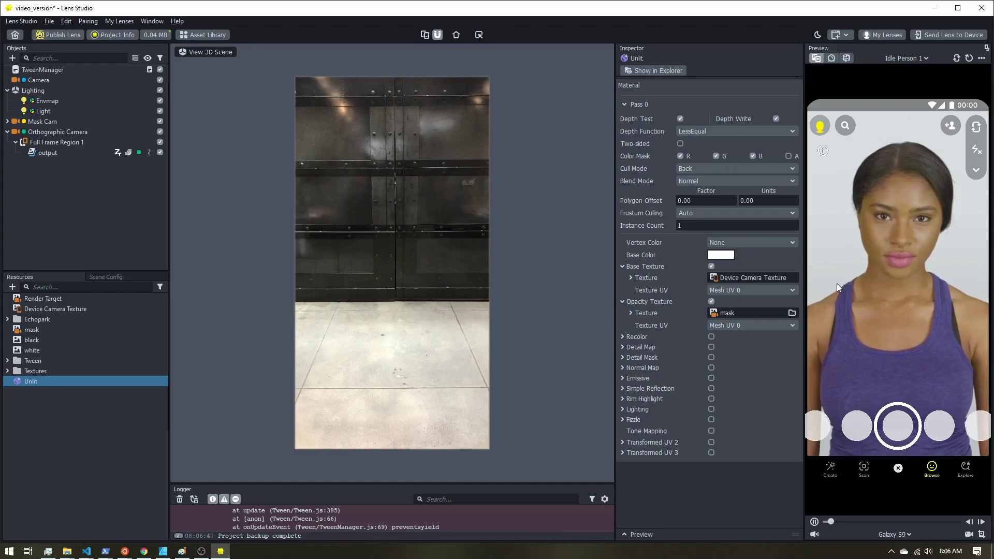
pyautogui.click(51, 83)
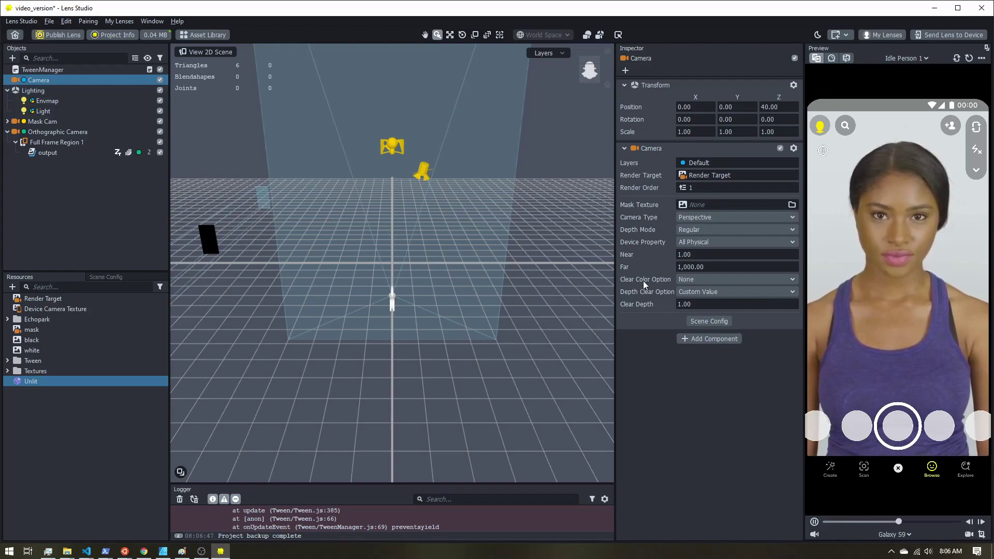
pyautogui.click(60, 132)
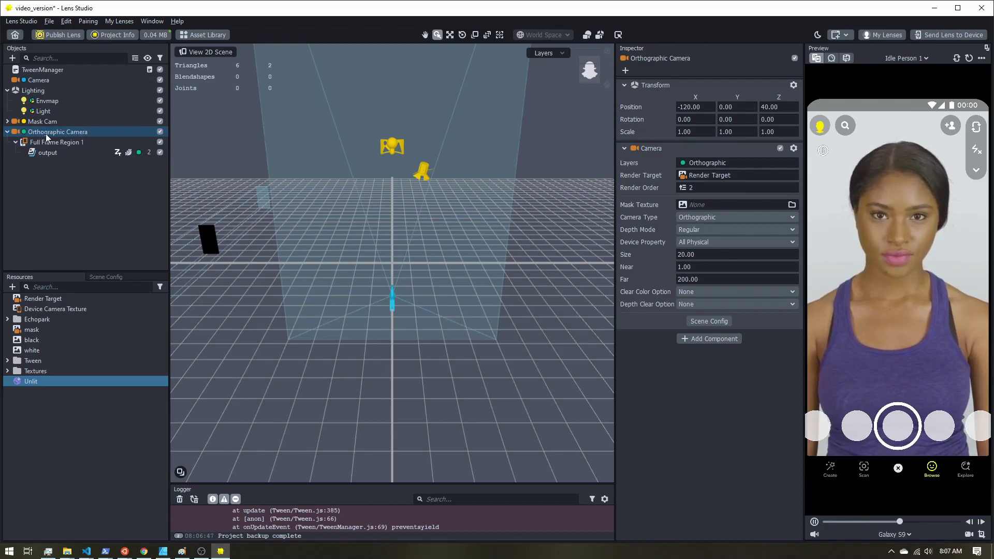
pyautogui.click(698, 293)
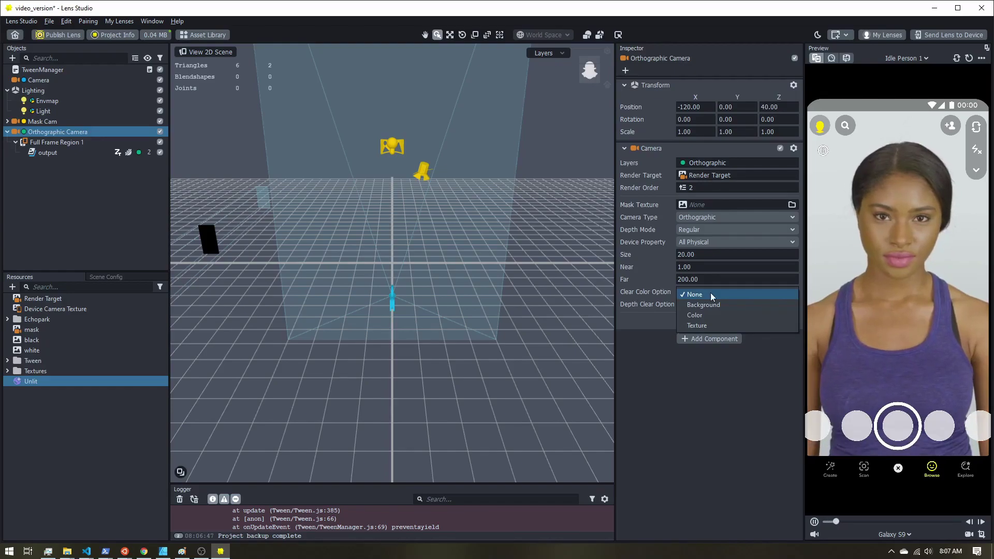
pyautogui.click(696, 326)
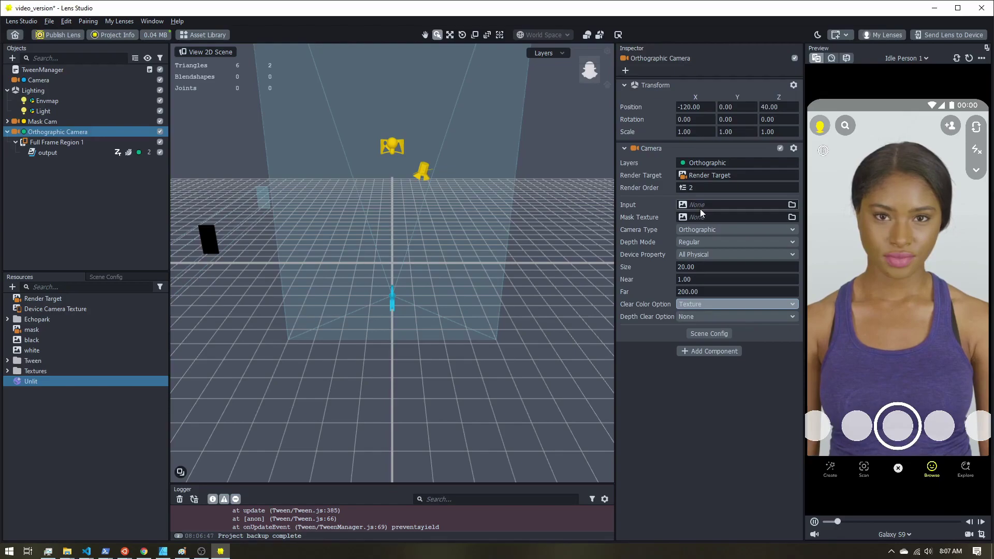
pyautogui.click(696, 207)
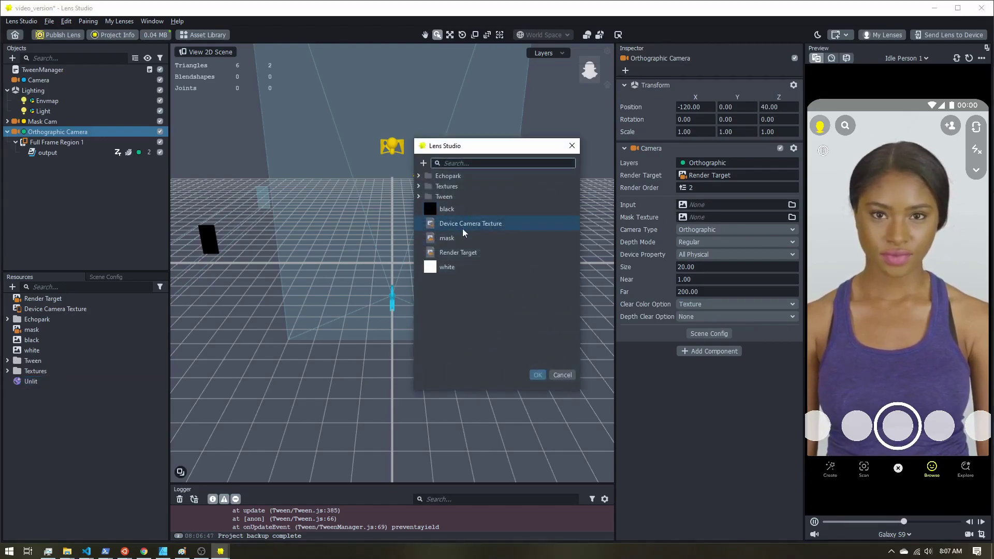
pyautogui.click(461, 241)
pyautogui.doubleClick(460, 241)
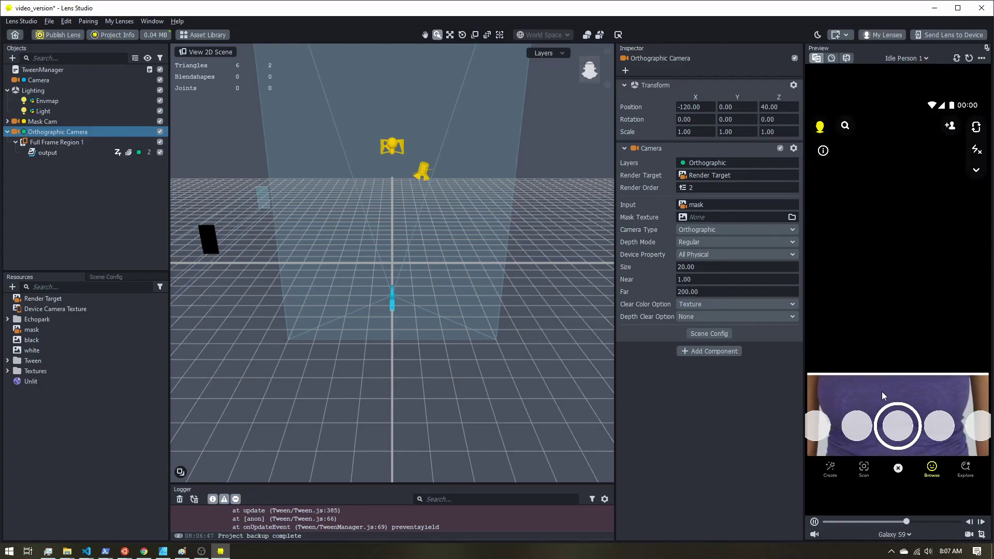
pyautogui.click(707, 301)
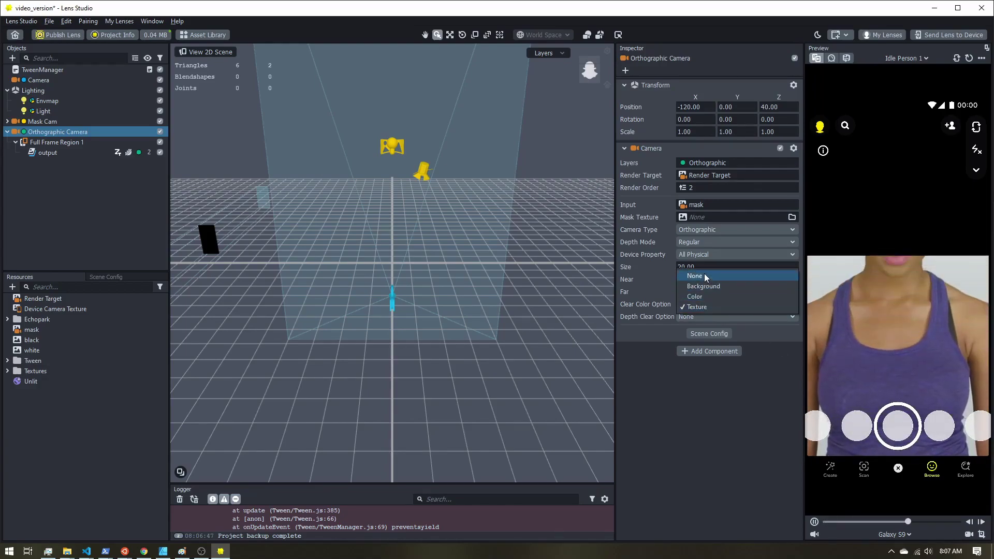
pyautogui.click(703, 286)
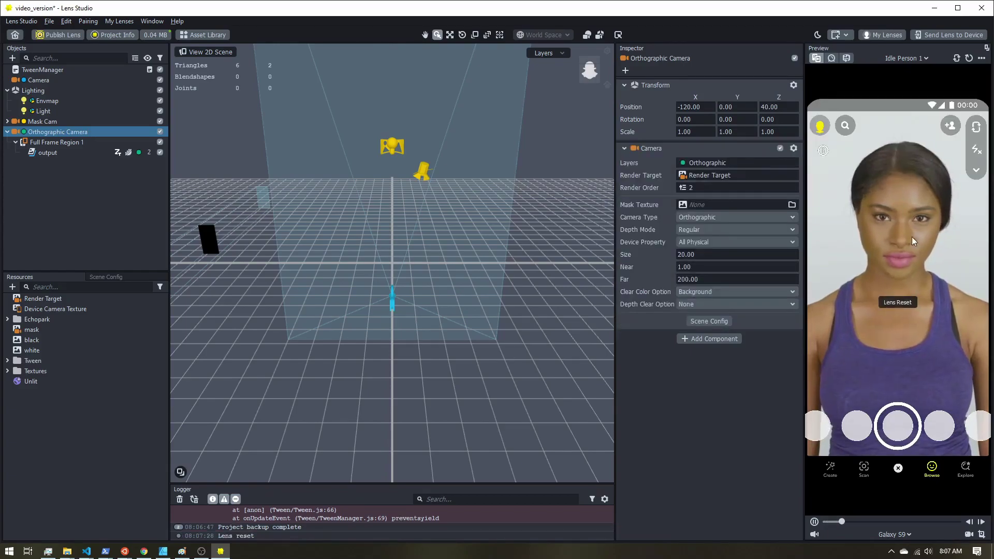
pyautogui.click(704, 293)
pyautogui.click(706, 284)
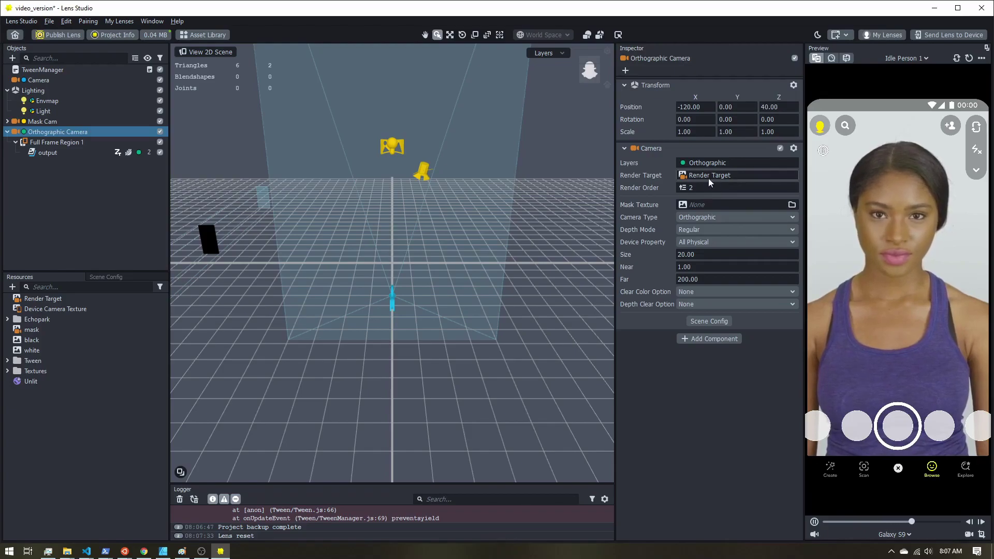
# Set the Render Target resource's Clear Color to None
pyautogui.click(44, 298)
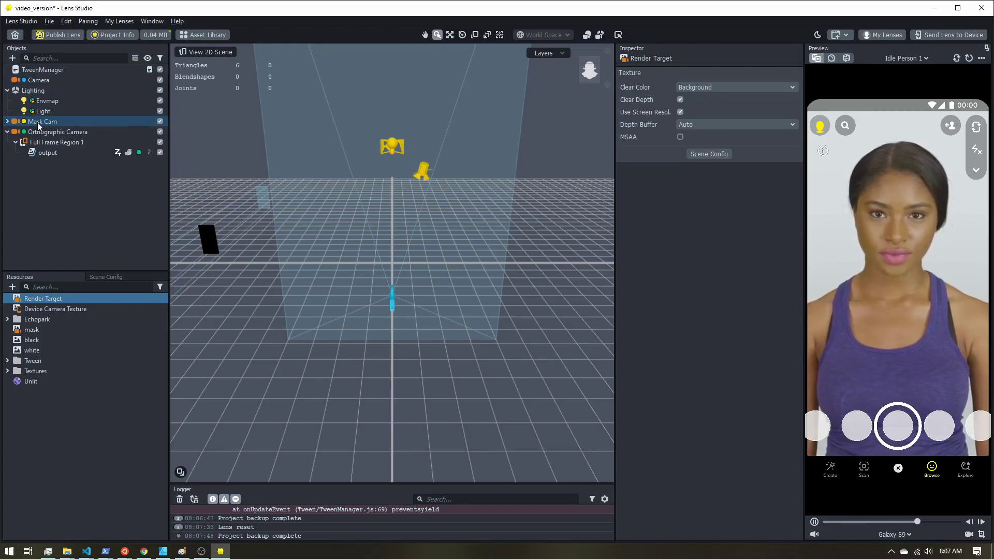
pyautogui.click(724, 88)
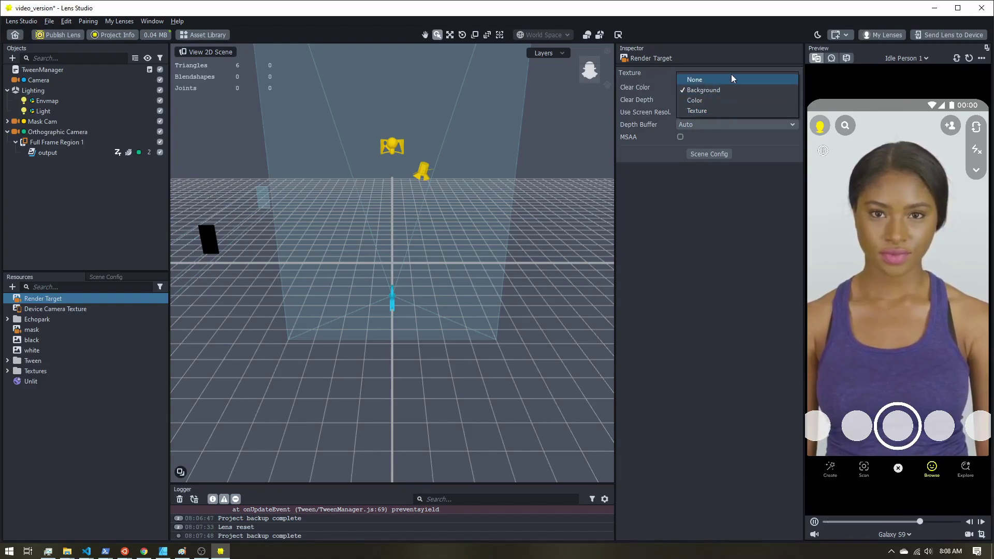
pyautogui.click(709, 81)
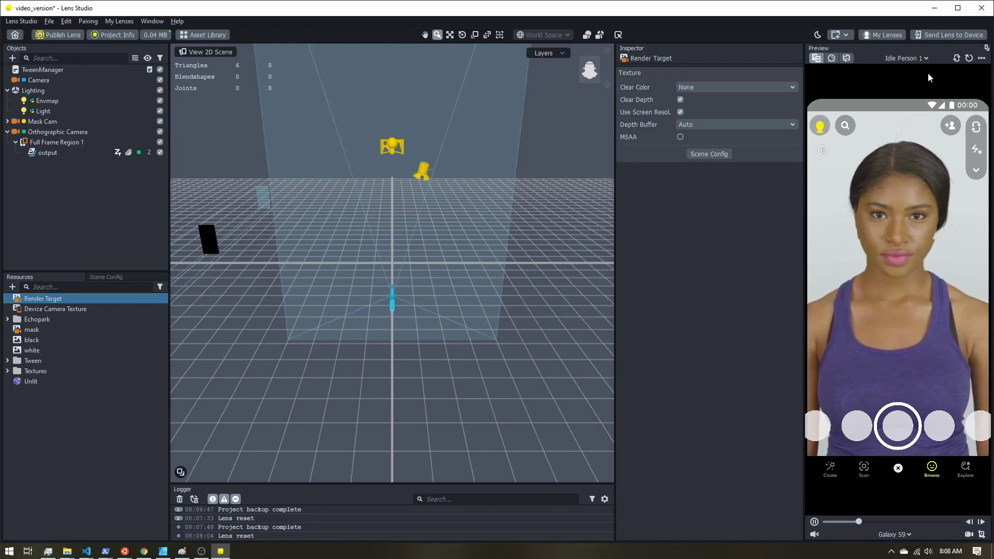
# Switch the preview clip to Dance from the Object Tracking clips
pyautogui.click(906, 57)
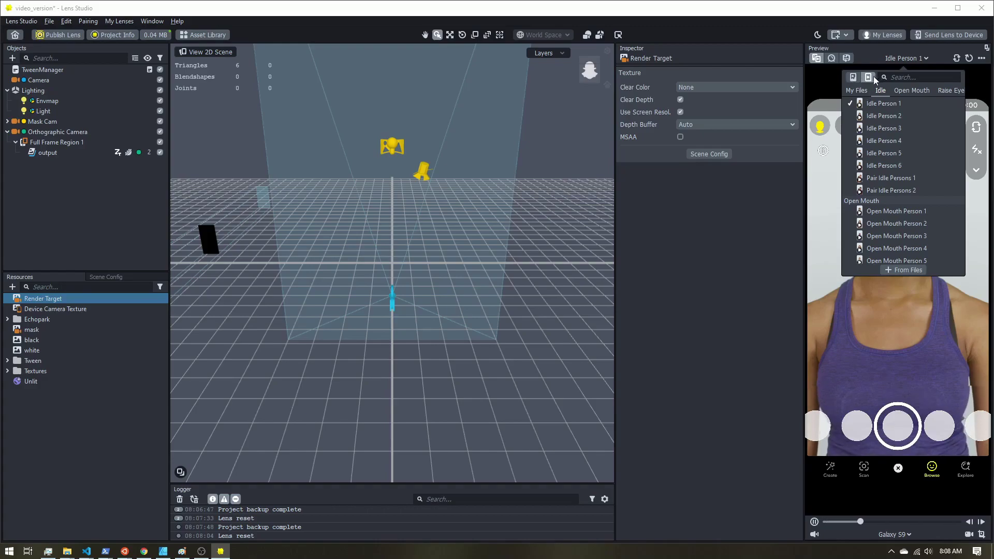
pyautogui.scroll(-10, 909, 178)
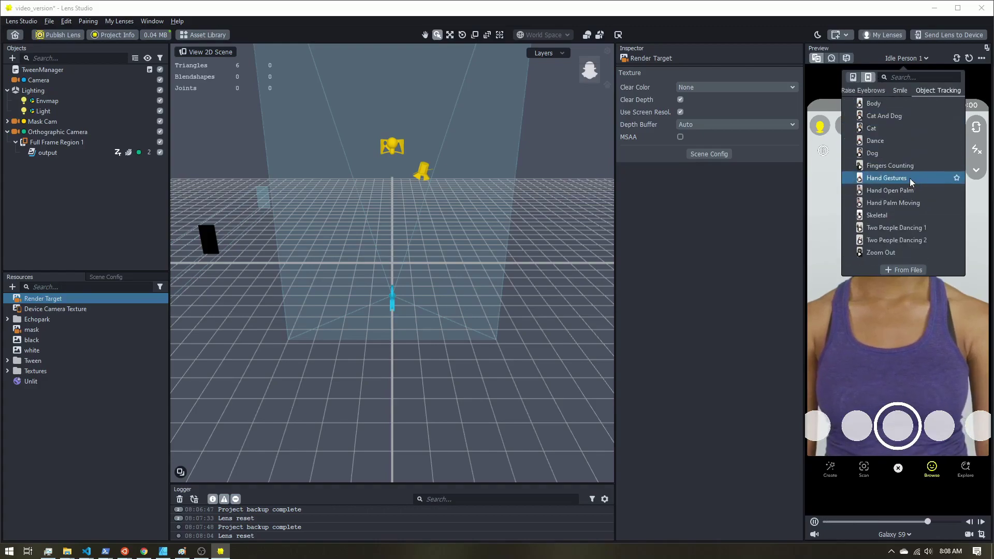
pyautogui.click(905, 140)
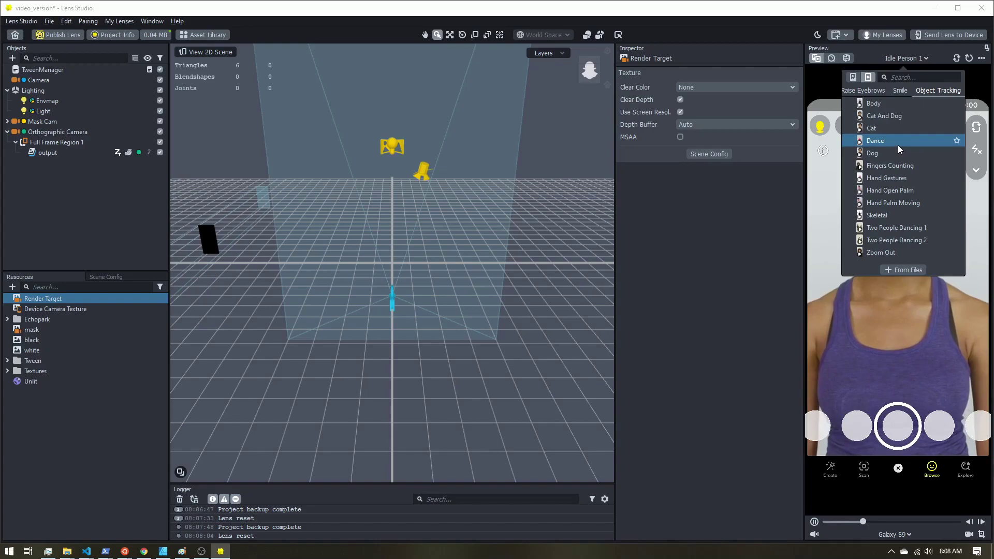
pyautogui.click(737, 331)
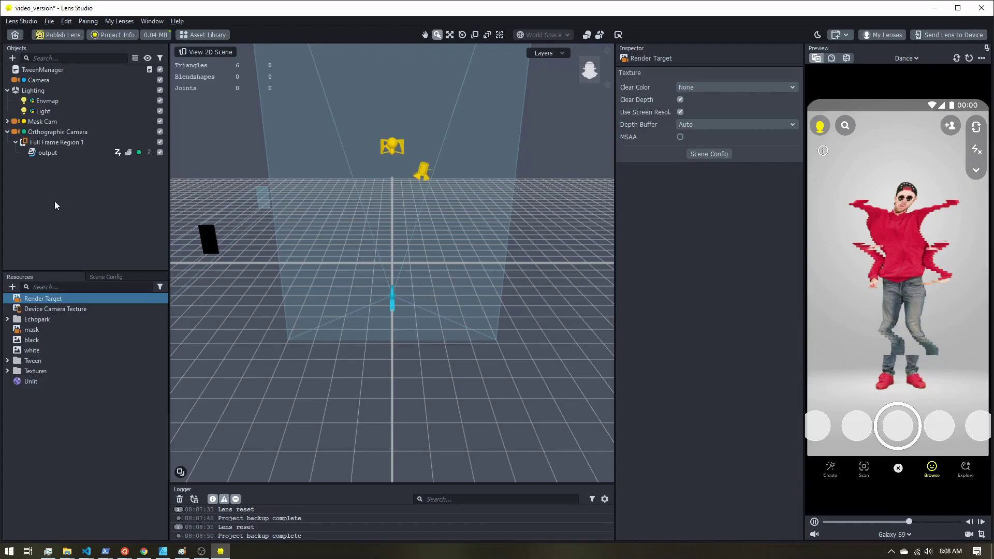
# Add a new render target resource and rename it 'final'
pyautogui.click(12, 287)
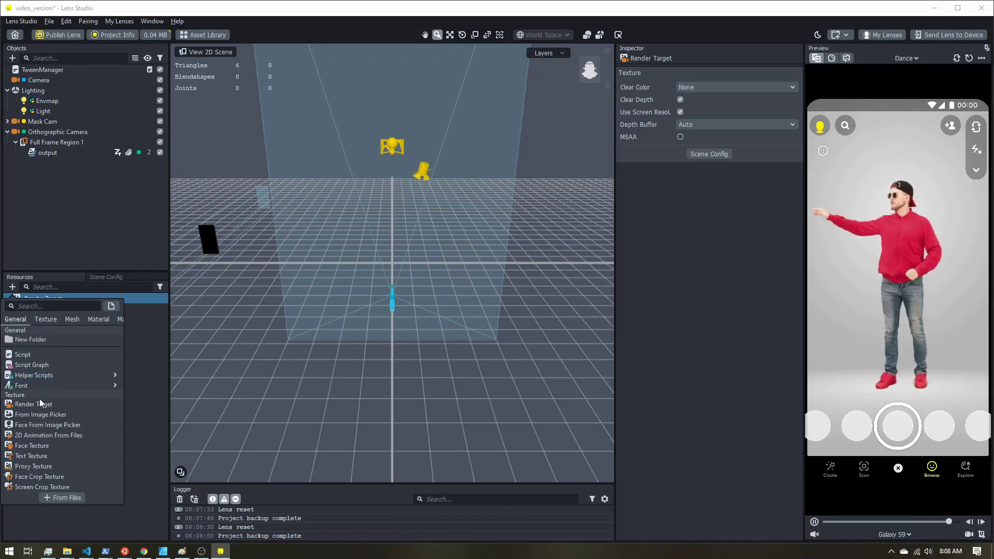
pyautogui.click(41, 403)
pyautogui.rightClick(43, 393)
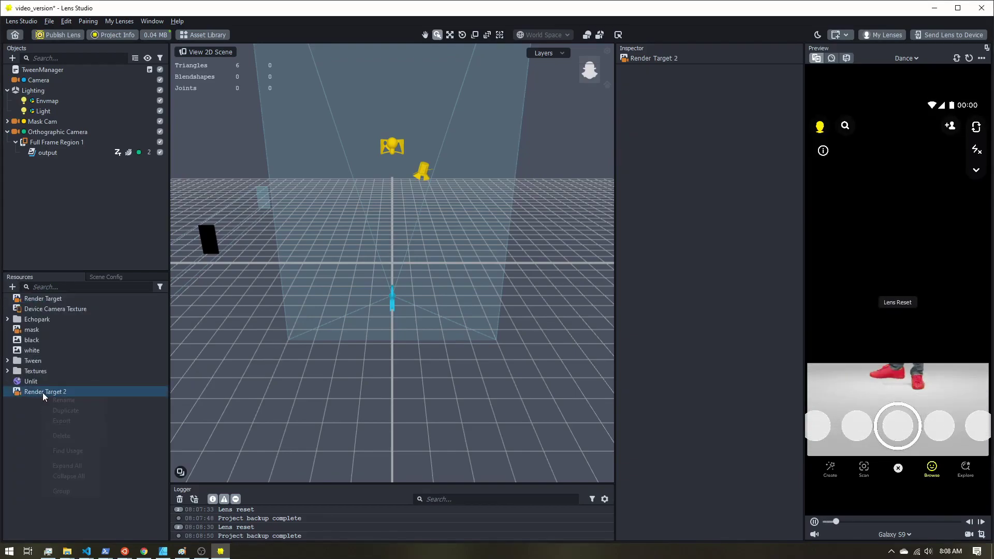
pyautogui.click(58, 399)
pyautogui.write('final')
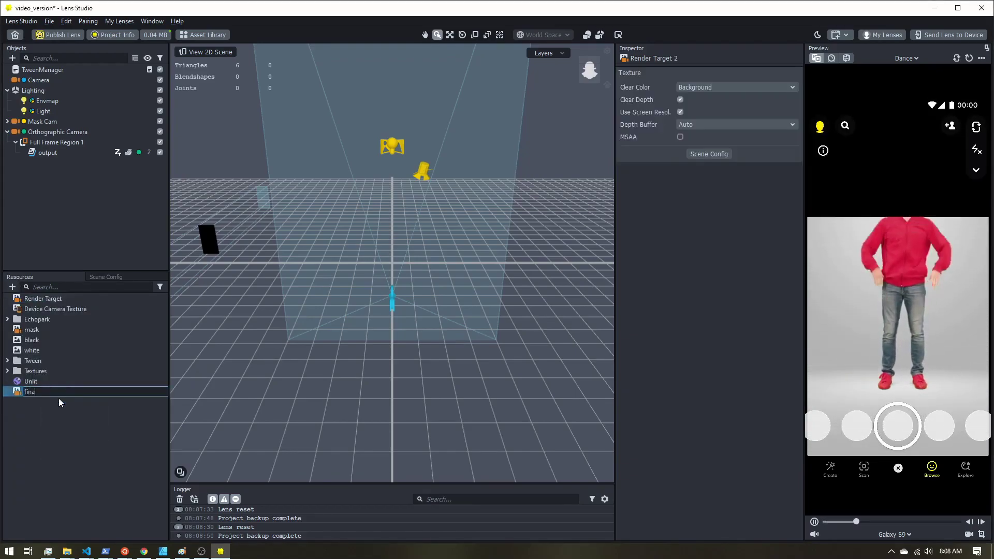
pyautogui.press('Return')
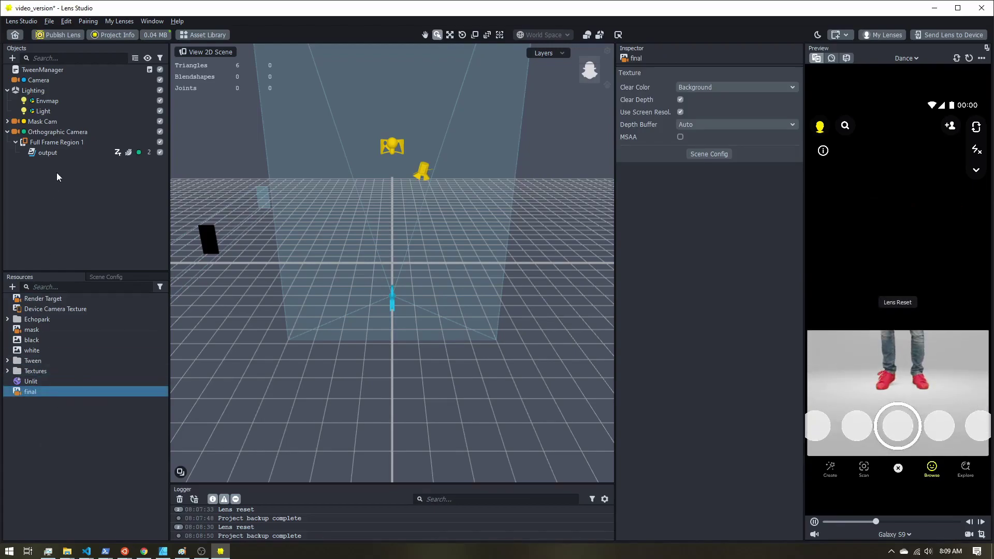
# Add a Screen Image object to the scene
pyautogui.click(12, 58)
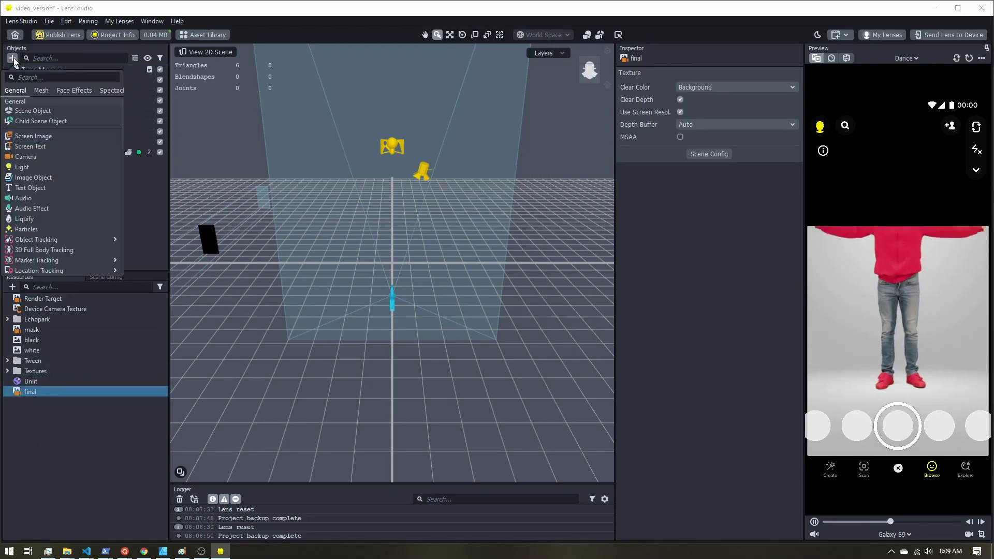
pyautogui.click(42, 136)
pyautogui.click(51, 196)
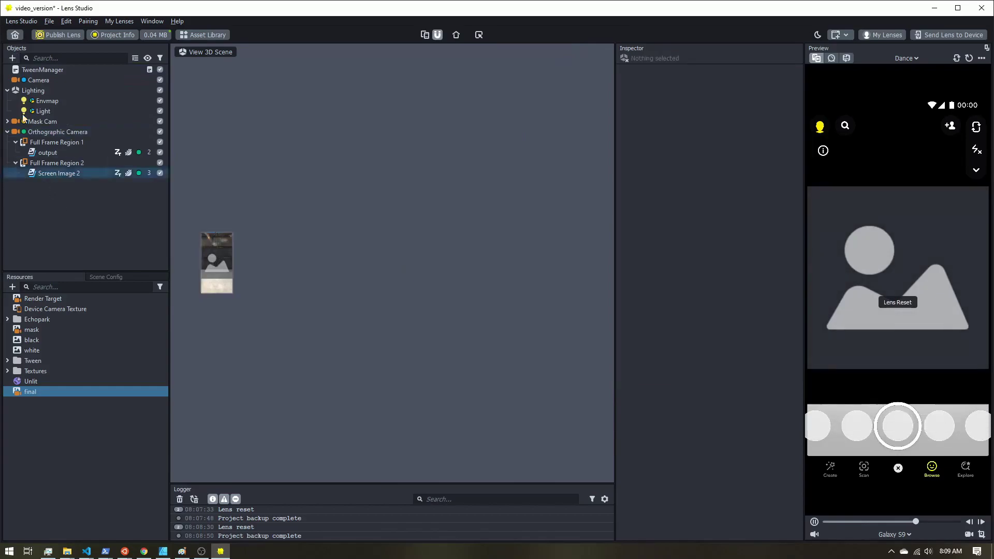
pyautogui.click(12, 58)
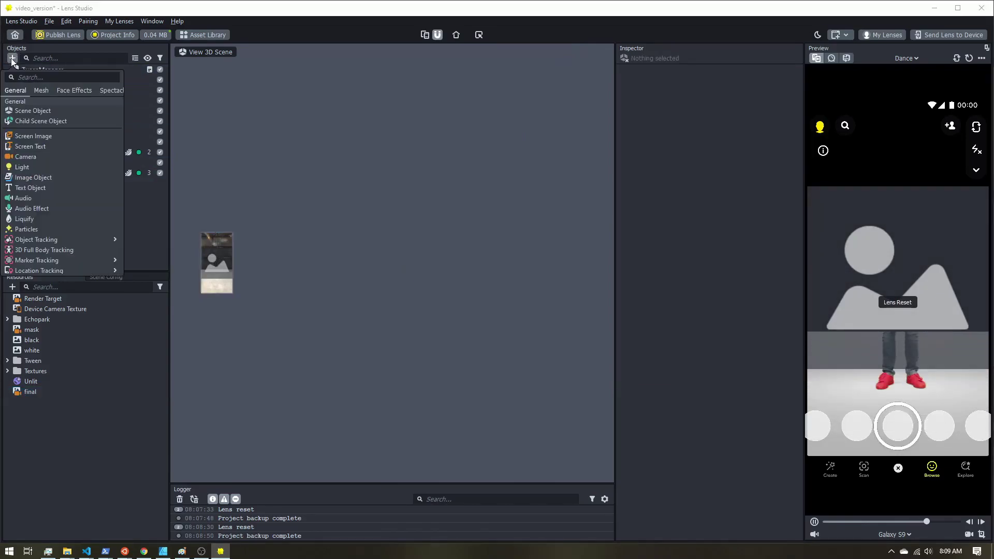
# Add a Camera and put it on a new layer named 'overlay'
pyautogui.click(37, 157)
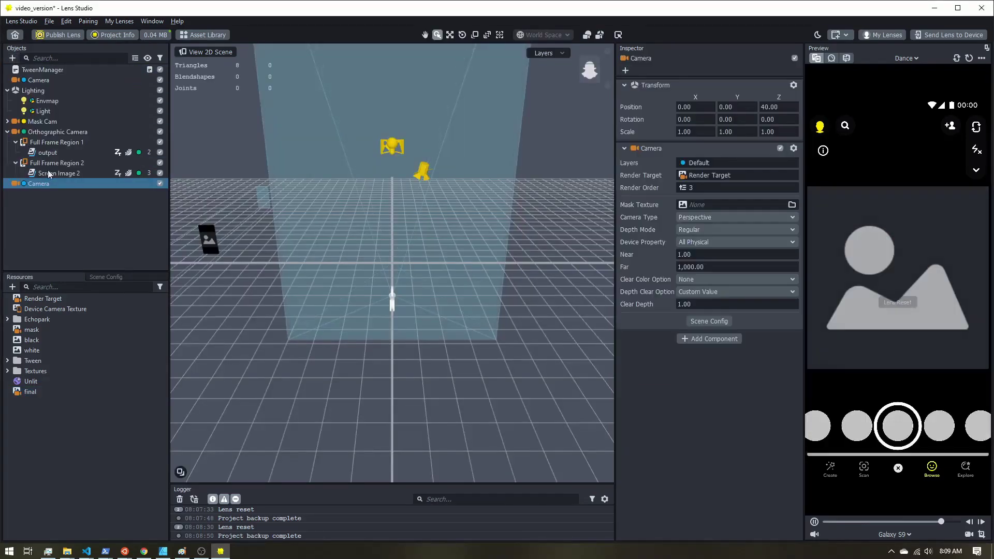
pyautogui.click(704, 163)
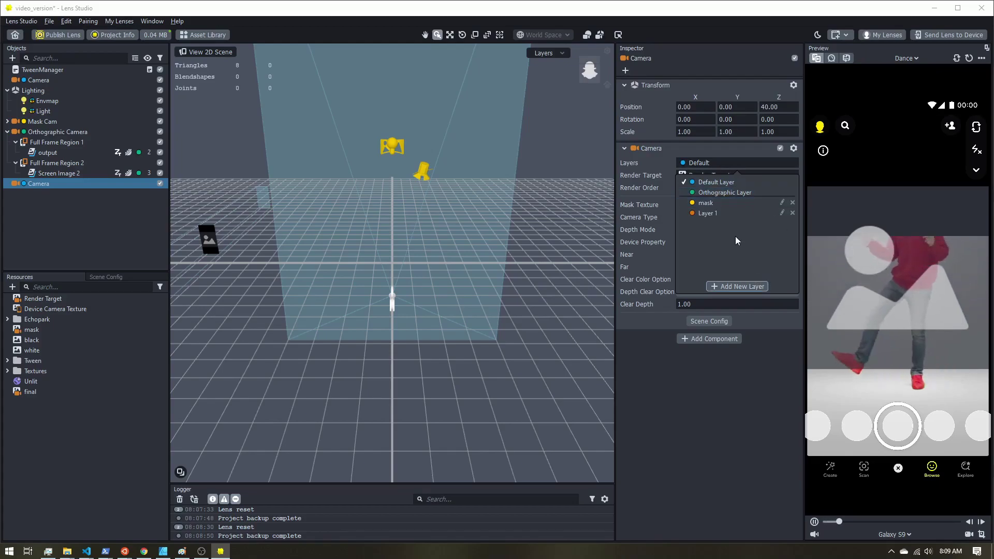
pyautogui.click(719, 214)
pyautogui.click(717, 183)
pyautogui.click(782, 213)
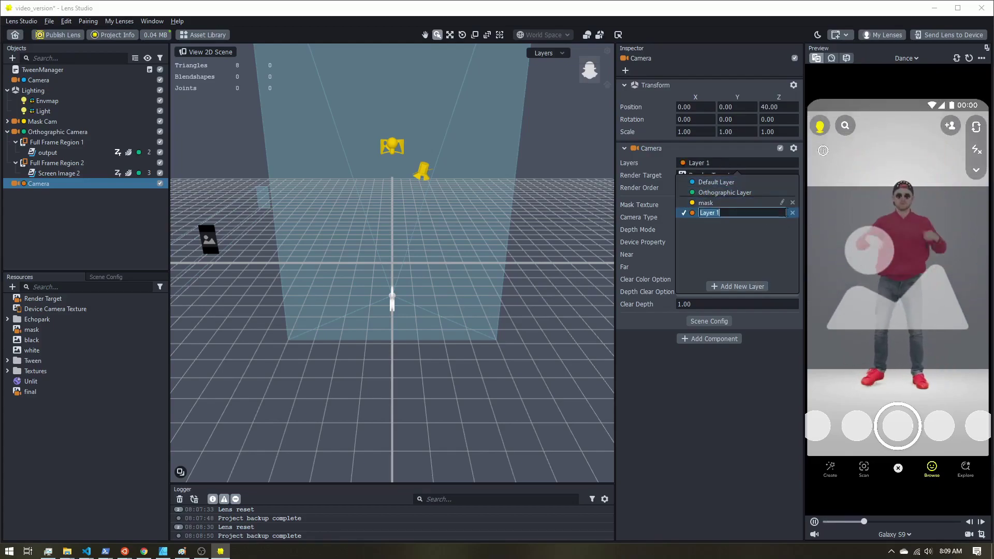
pyautogui.write('overlay')
pyautogui.press('Return')
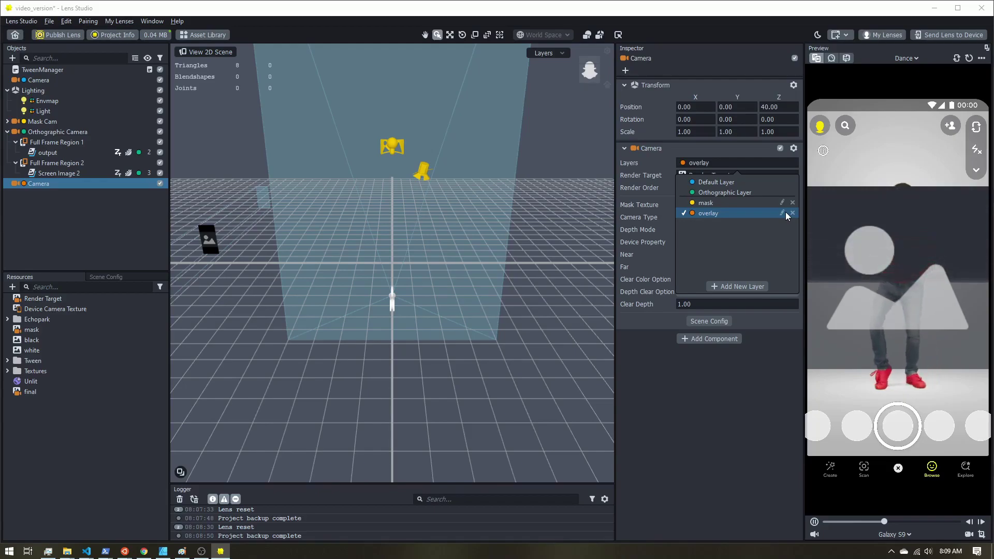
pyautogui.click(710, 160)
# Make the camera orthographic, rendering into final with Render Target background, parenting Full Frame Region 2
pyautogui.click(703, 175)
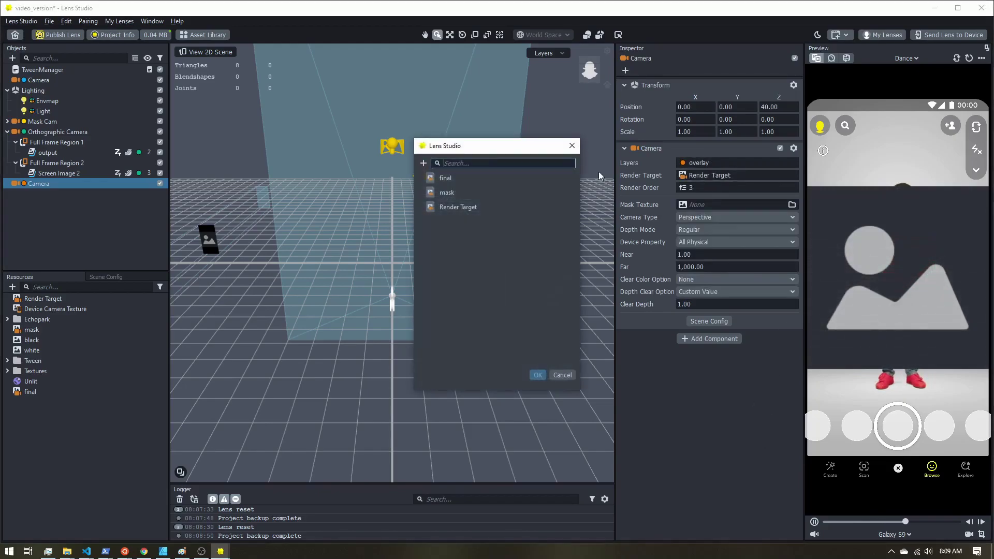
pyautogui.doubleClick(445, 181)
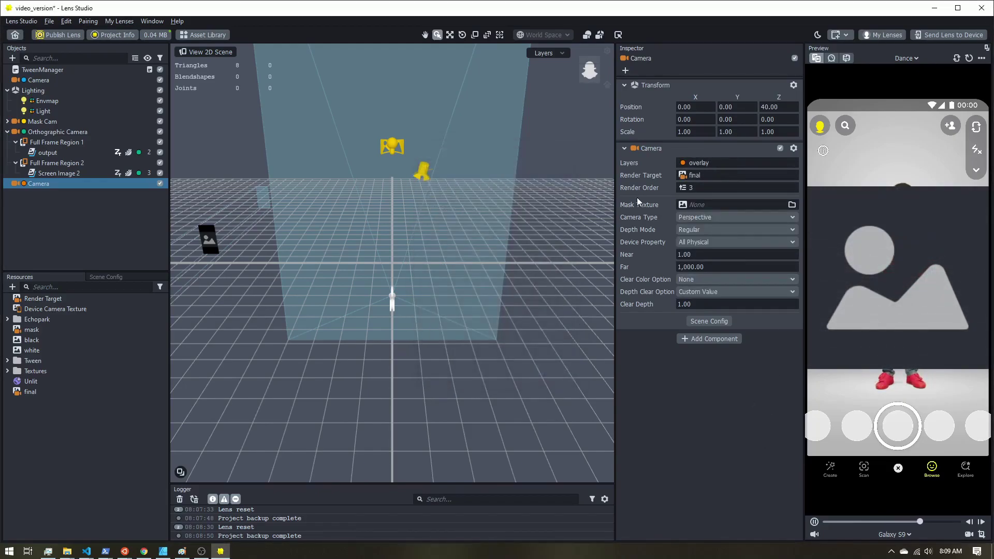
pyautogui.click(694, 216)
pyautogui.click(698, 229)
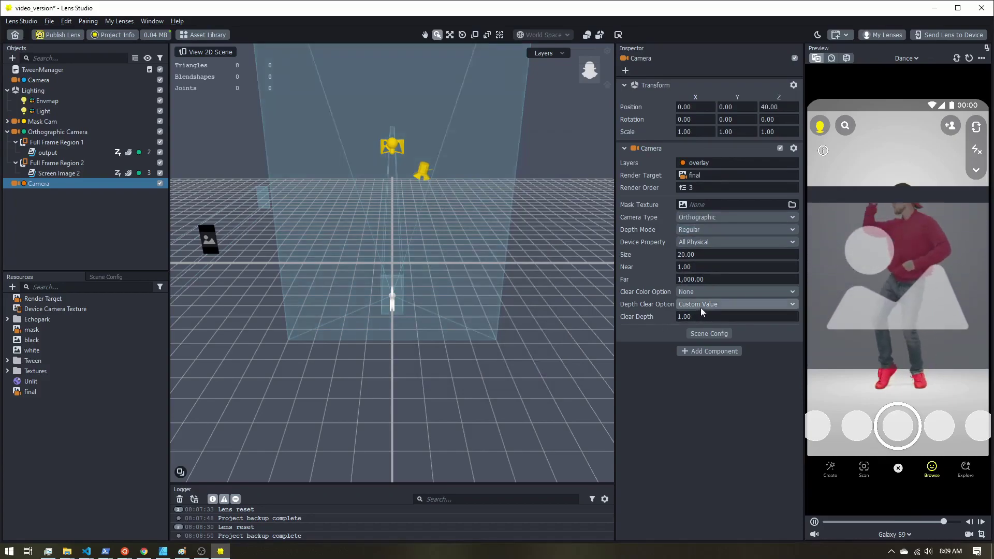
pyautogui.click(701, 291)
pyautogui.click(712, 325)
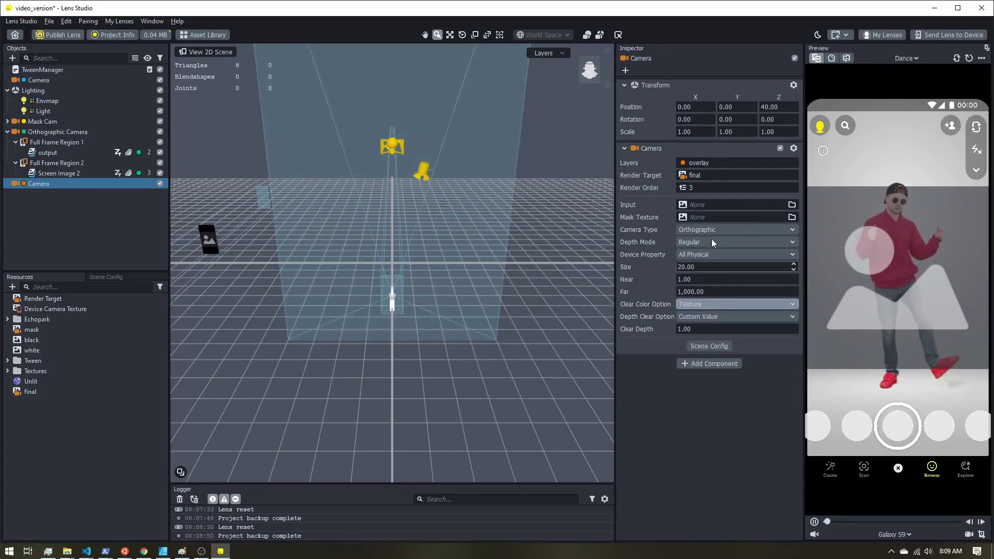
pyautogui.click(697, 204)
pyautogui.doubleClick(467, 271)
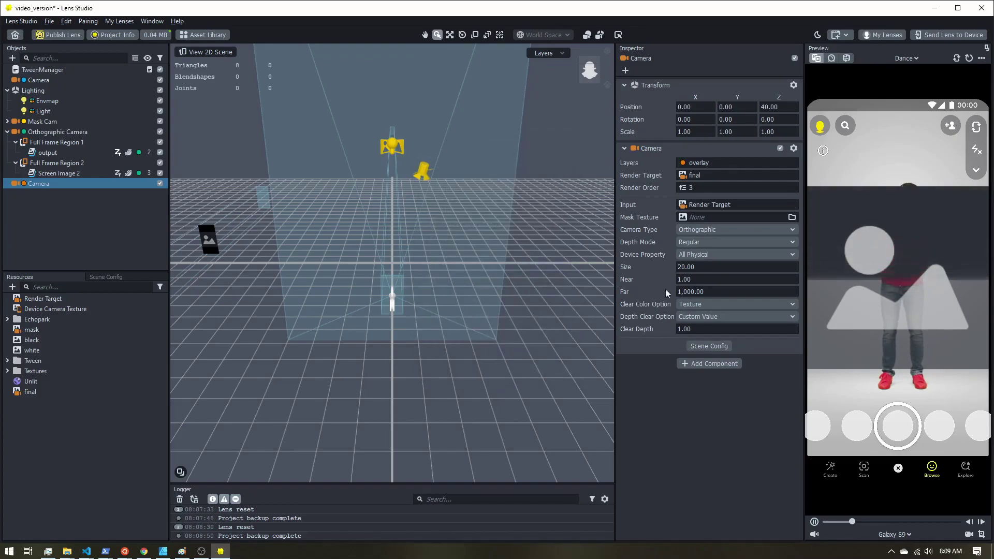
pyautogui.moveTo(57, 183); pyautogui.dragTo(36, 185)
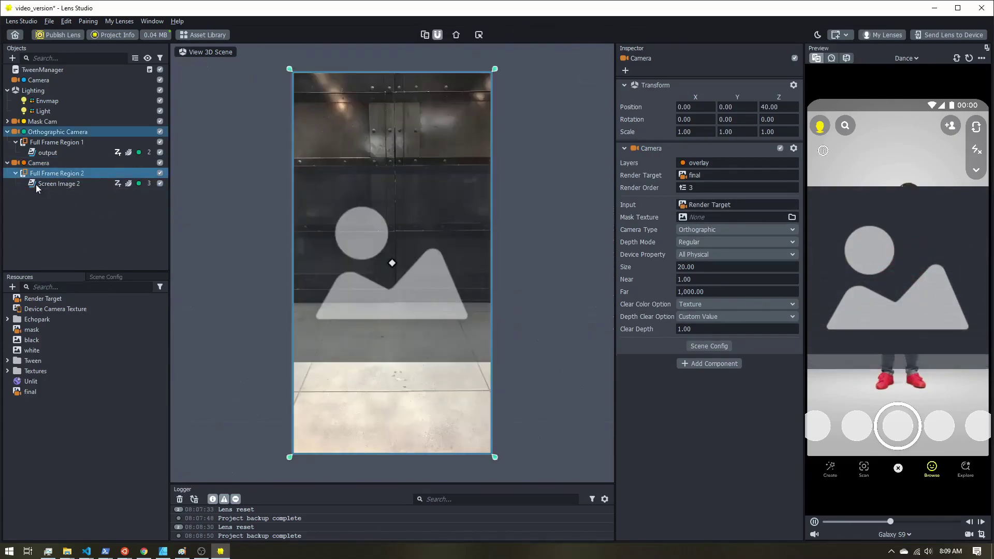
# Set Screen Image 2's Image Texture to mask and its layer to overlay
pyautogui.click(61, 185)
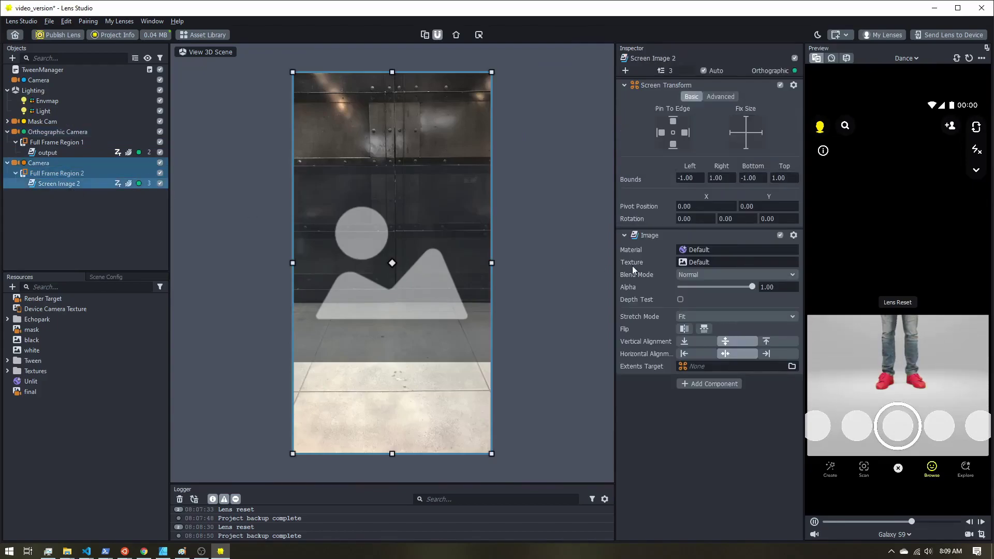
pyautogui.click(699, 264)
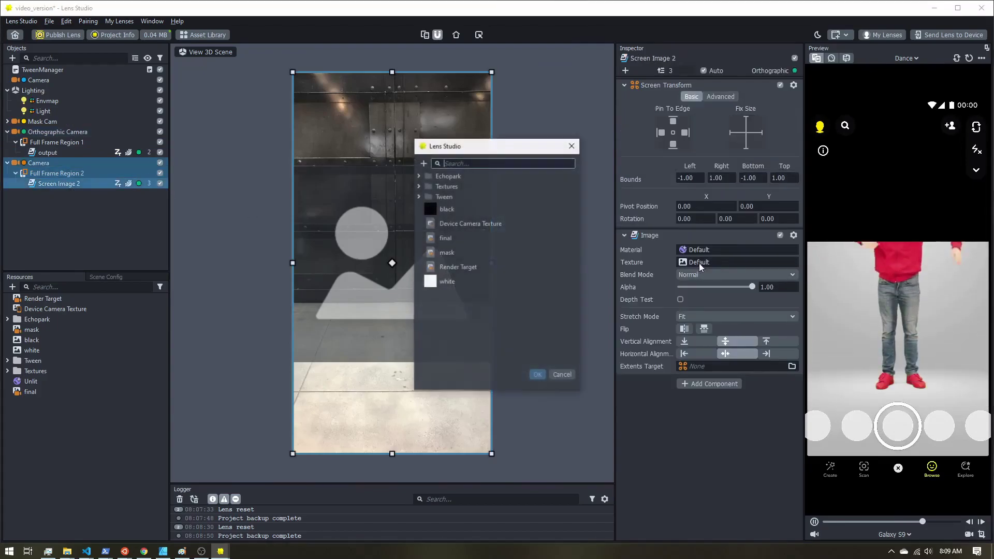
pyautogui.doubleClick(458, 251)
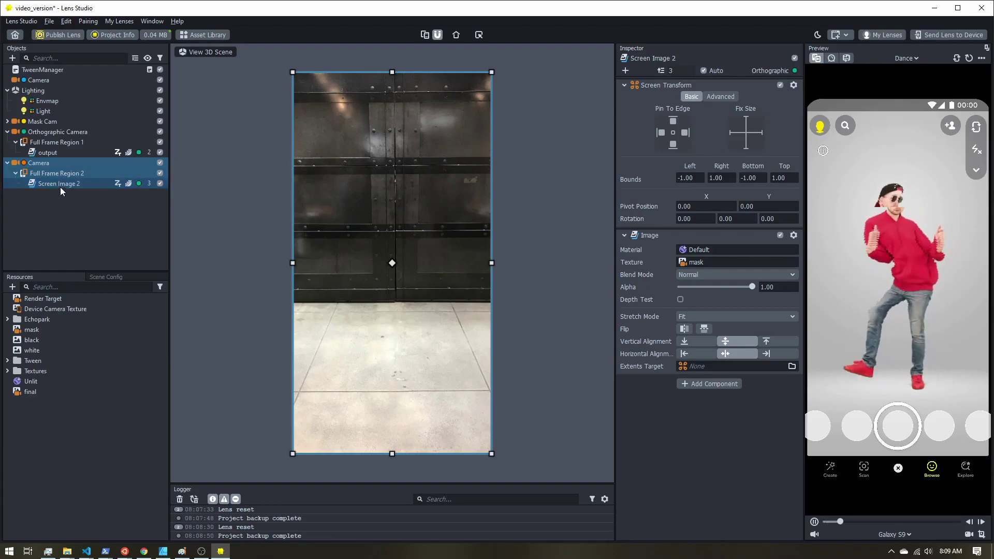
pyautogui.click(776, 71)
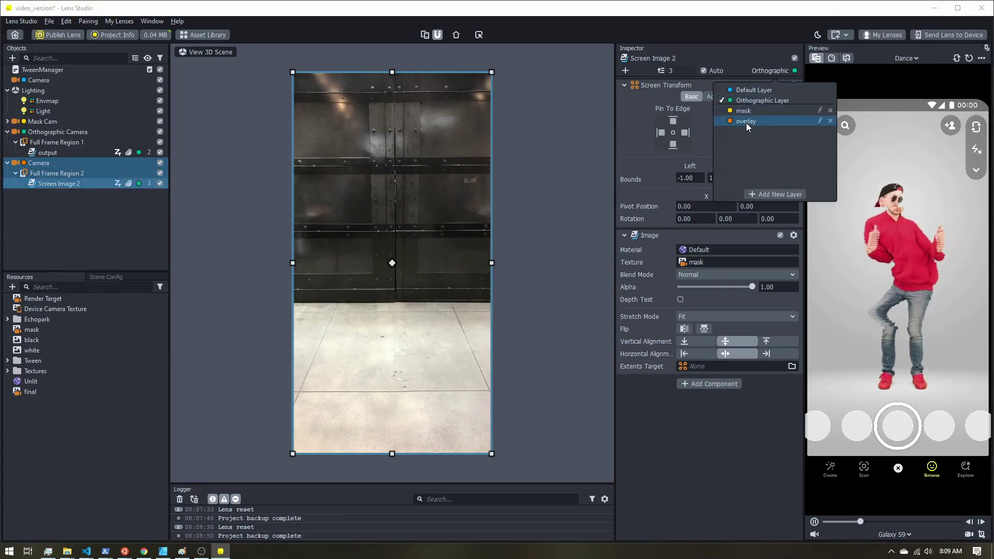
pyautogui.click(690, 463)
# Set Scene Config's Live Target to final and resize Screen Image 2 into a small left box
pyautogui.click(105, 277)
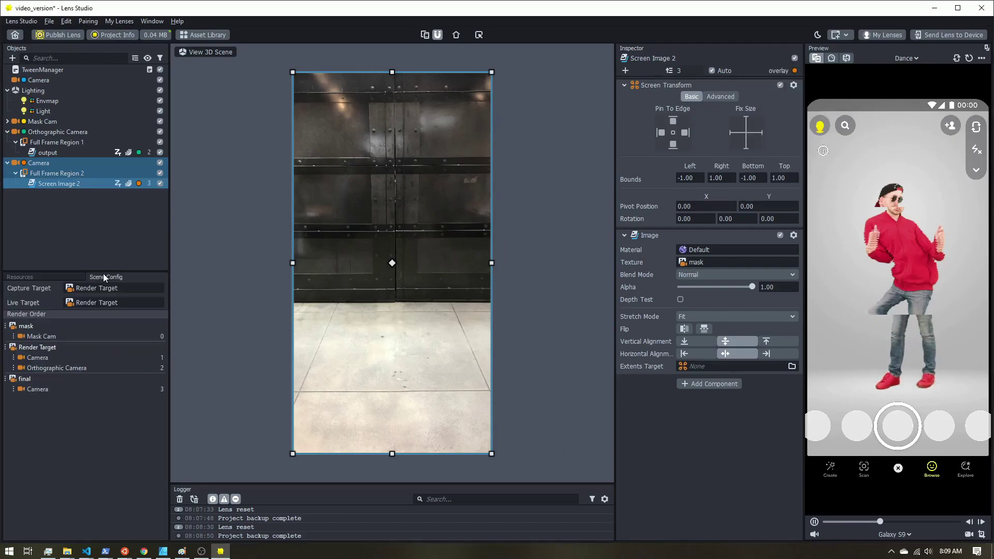
pyautogui.click(87, 302)
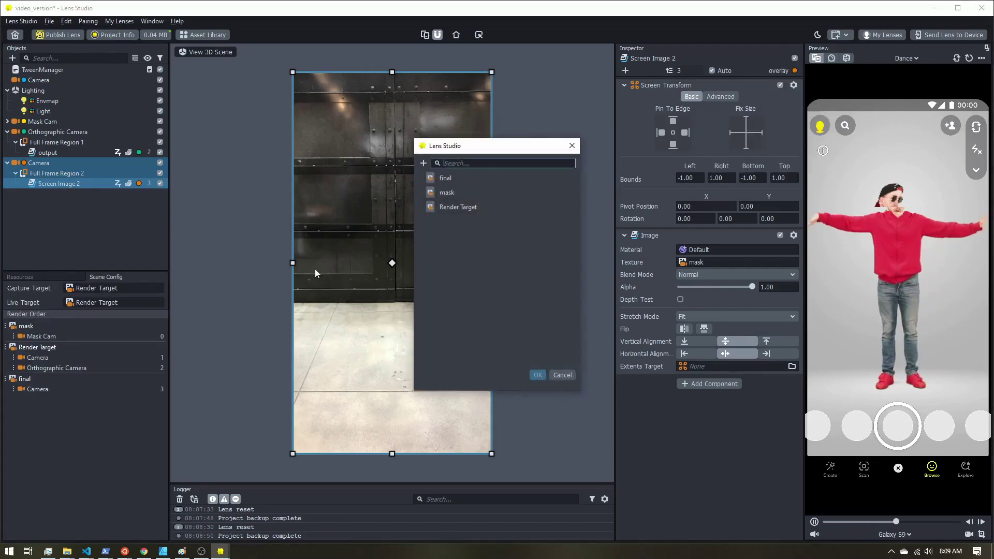
pyautogui.doubleClick(446, 179)
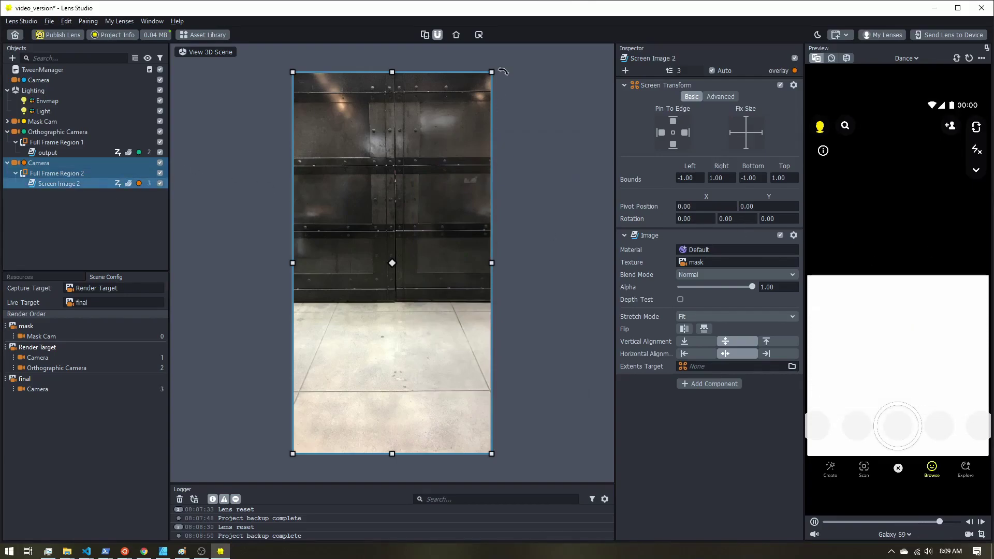
pyautogui.moveTo(491, 72); pyautogui.dragTo(330, 242)
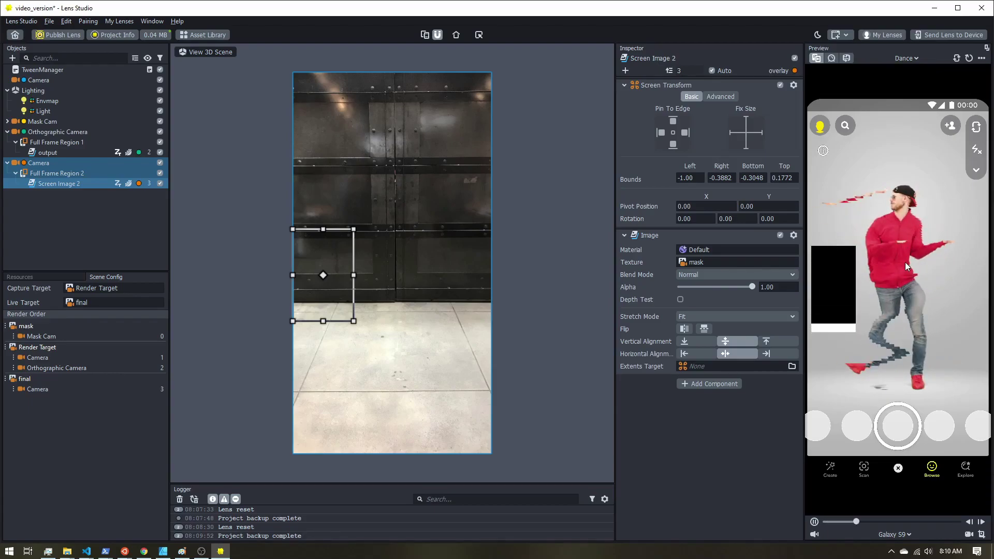
# Inspect the output image and Render Target, then expand Mask Cam to show its objects
pyautogui.click(58, 155)
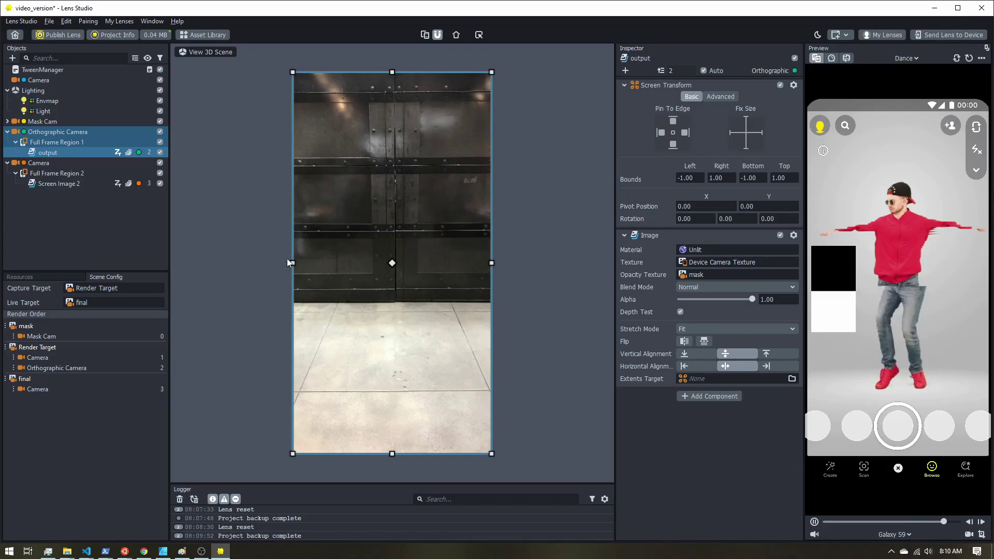
pyautogui.click(35, 275)
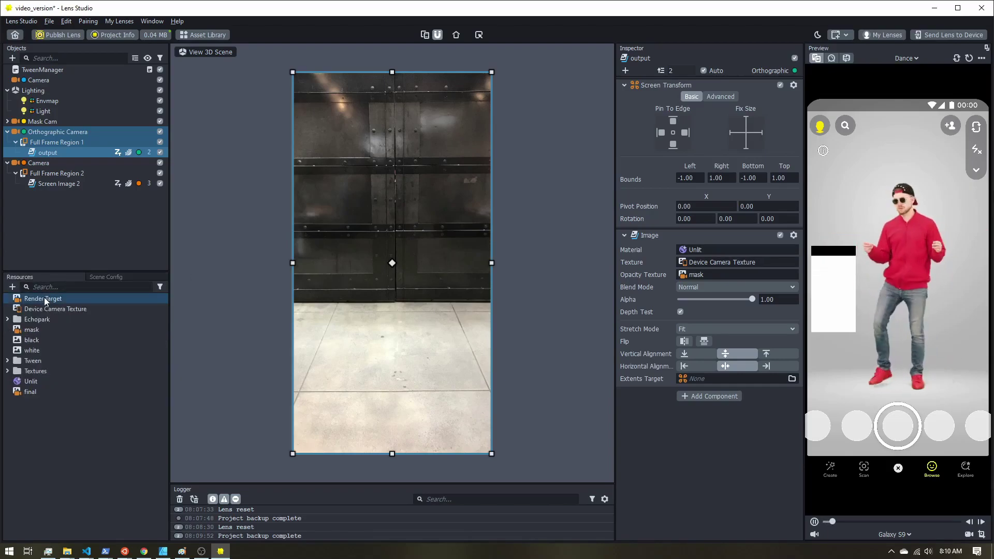
pyautogui.click(44, 299)
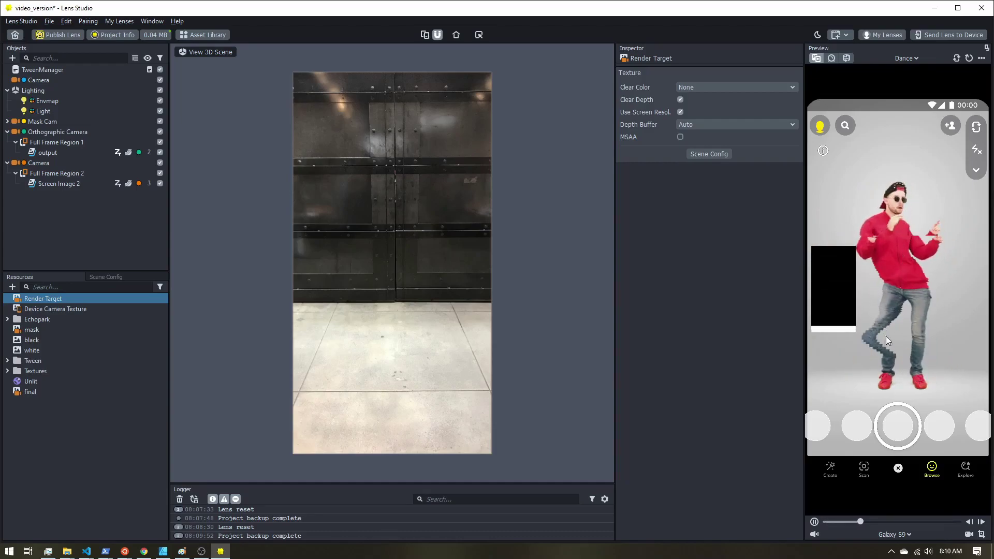
pyautogui.click(7, 121)
# Disable the black image's tween script, then drag the black and white mask images to test
pyautogui.click(47, 153)
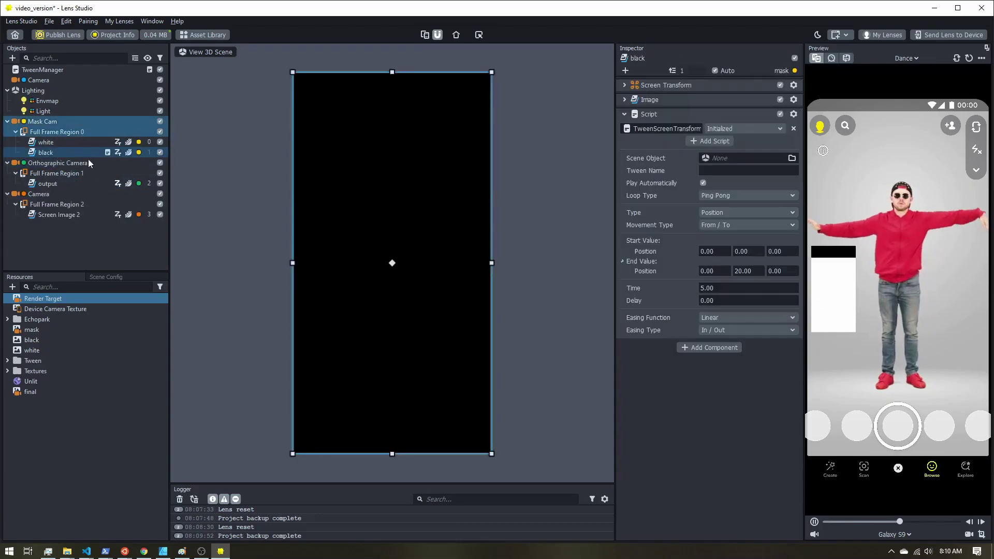
pyautogui.click(780, 114)
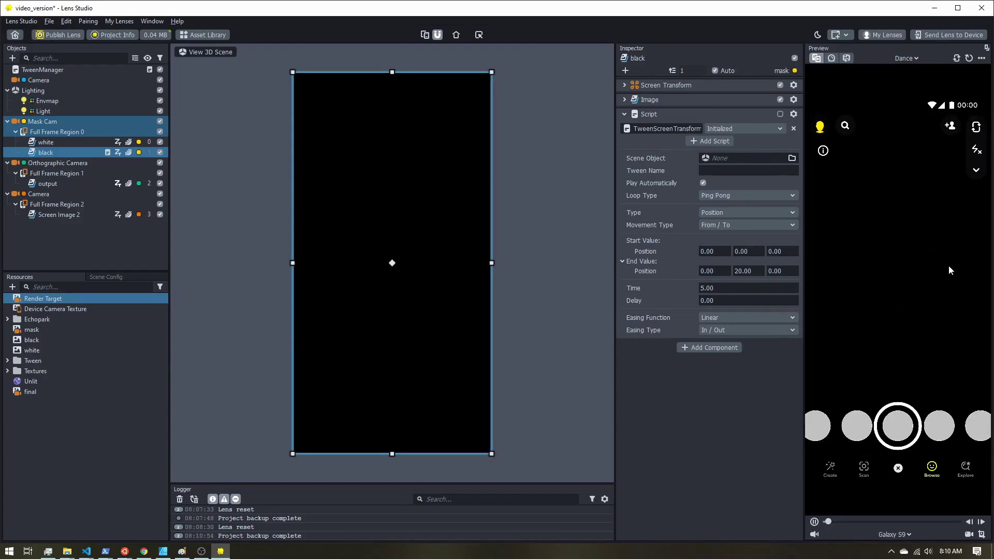
pyautogui.moveTo(373, 208); pyautogui.dragTo(444, 220)
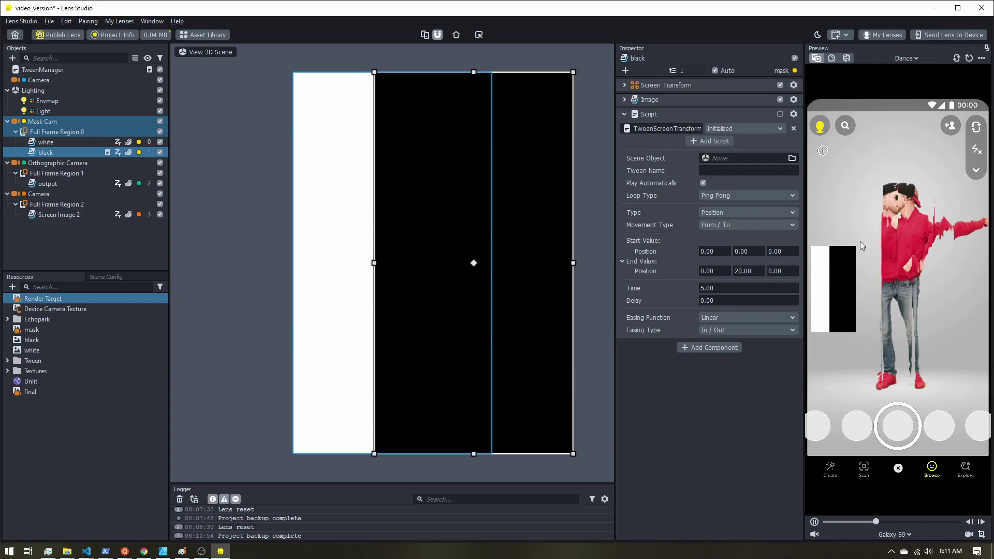
pyautogui.moveTo(536, 223); pyautogui.dragTo(458, 231)
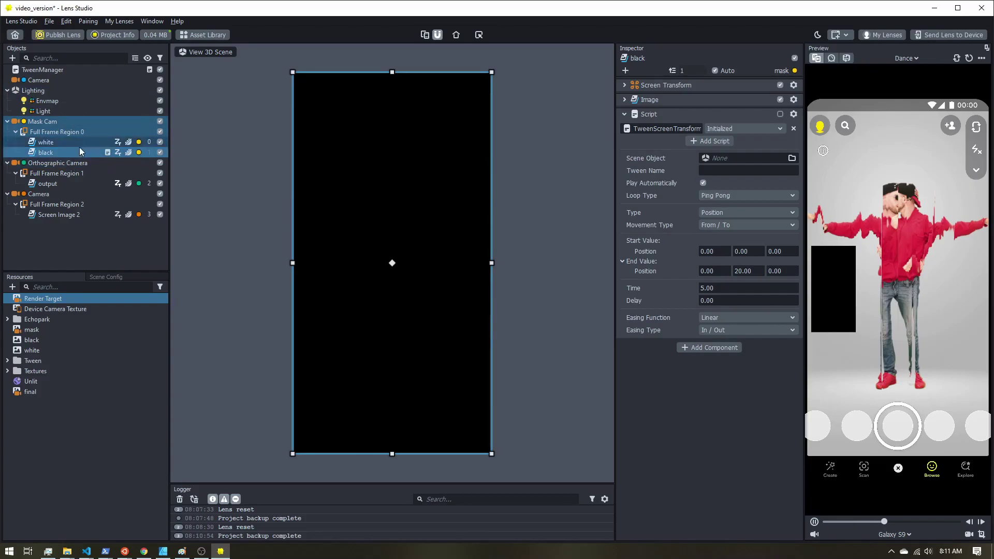
pyautogui.click(51, 320)
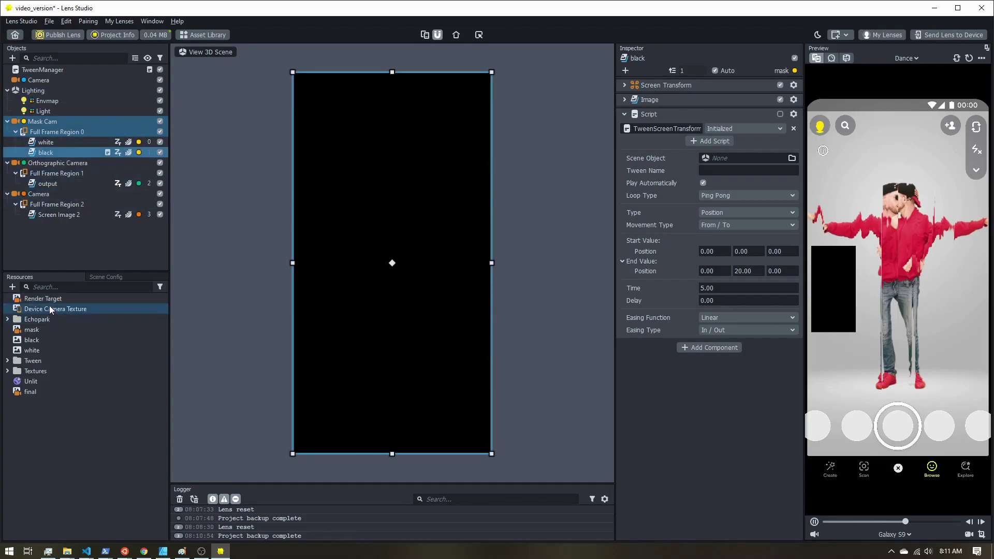
pyautogui.click(48, 300)
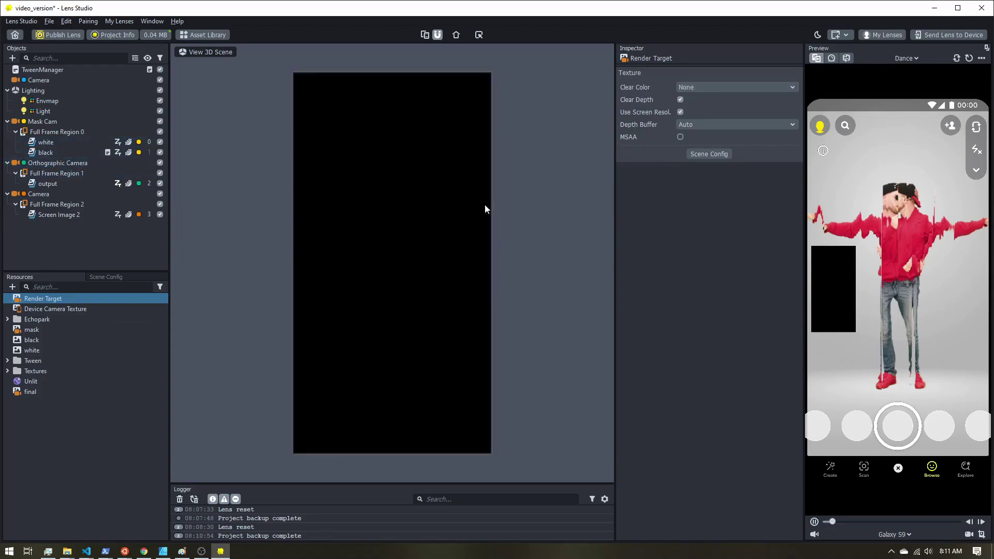
pyautogui.moveTo(396, 201)
pyautogui.mouseDown()
pyautogui.moveTo(501, 205)
pyautogui.moveTo(394, 196)
pyautogui.mouseUp()
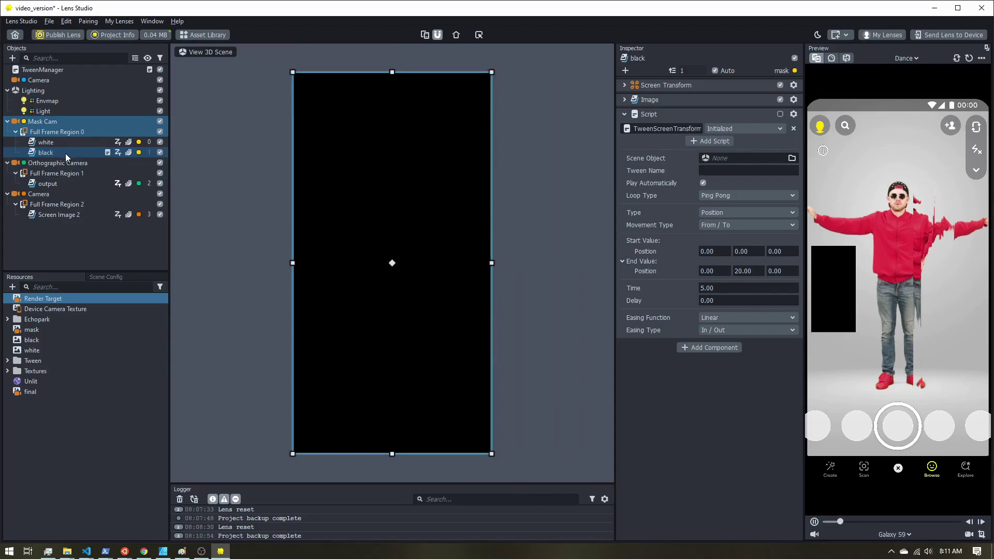
# Lower the black image's Alpha to 0.60 and widen the lens Preview panel
pyautogui.click(625, 100)
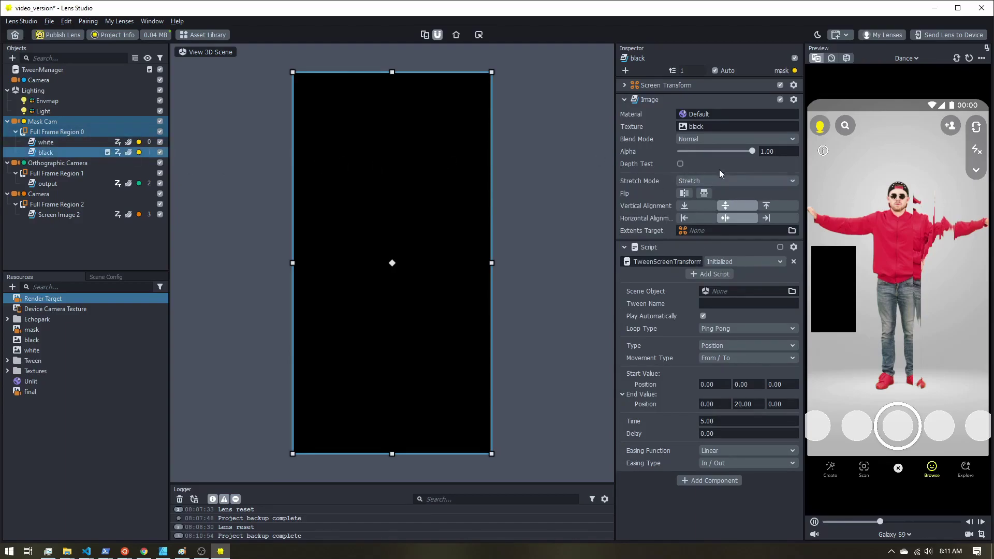
pyautogui.moveTo(753, 150); pyautogui.dragTo(688, 160)
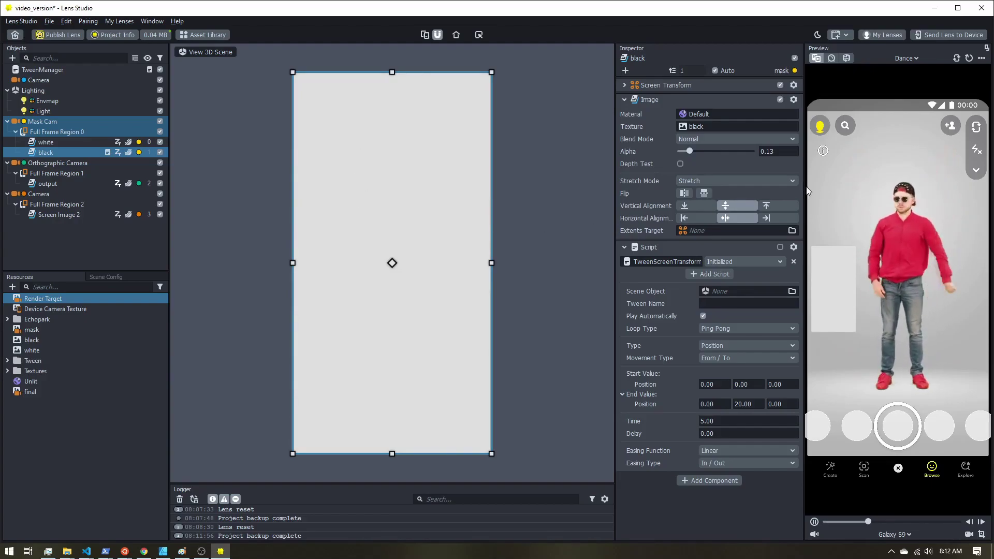
pyautogui.moveTo(804, 186); pyautogui.dragTo(741, 186)
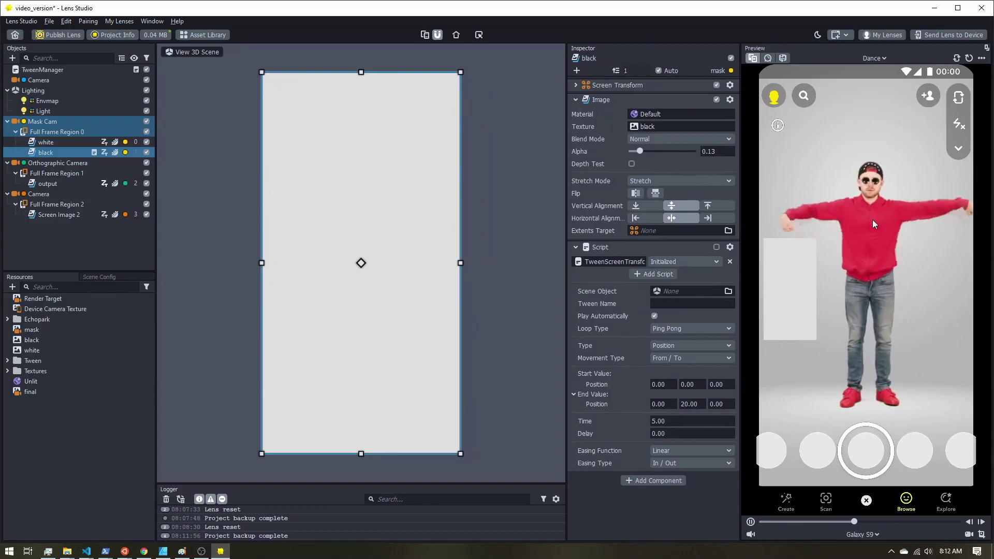
pyautogui.moveTo(641, 151); pyautogui.dragTo(682, 153)
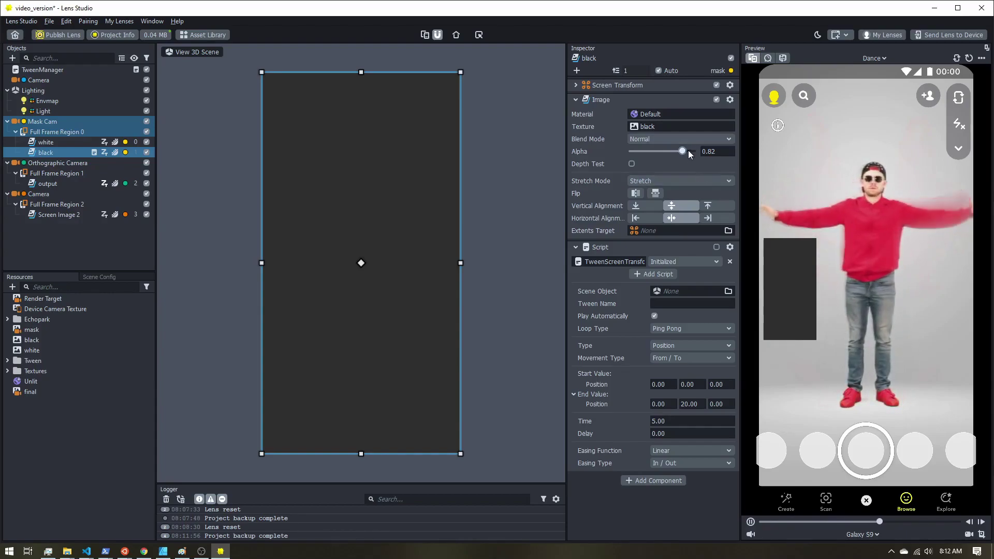
pyautogui.moveTo(682, 151); pyautogui.dragTo(654, 154)
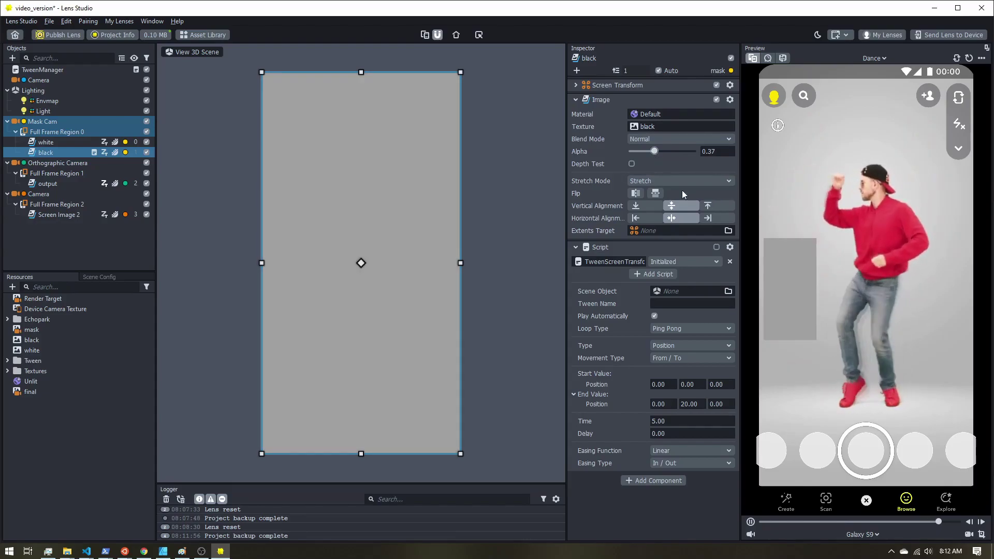
pyautogui.moveTo(654, 152); pyautogui.dragTo(692, 157)
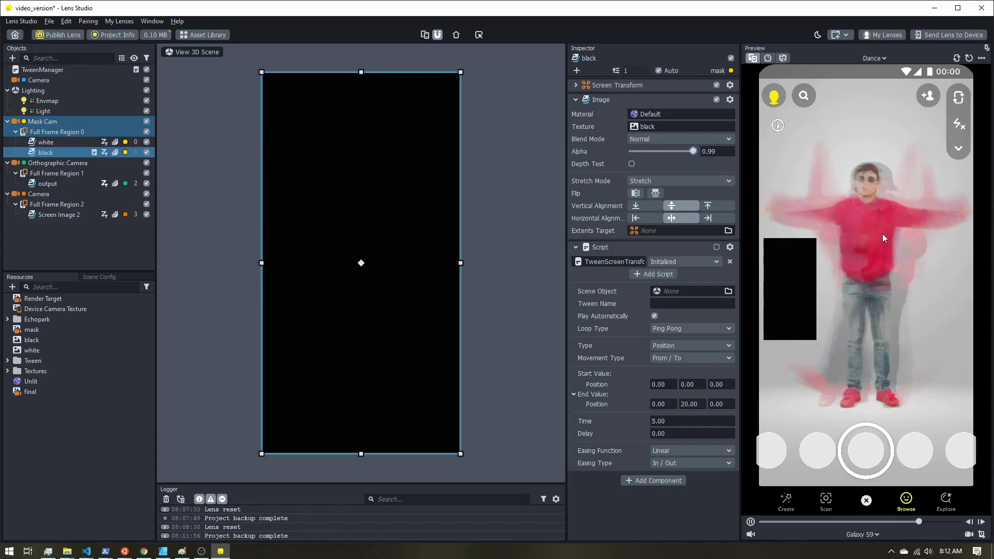
pyautogui.moveTo(695, 151); pyautogui.dragTo(681, 152)
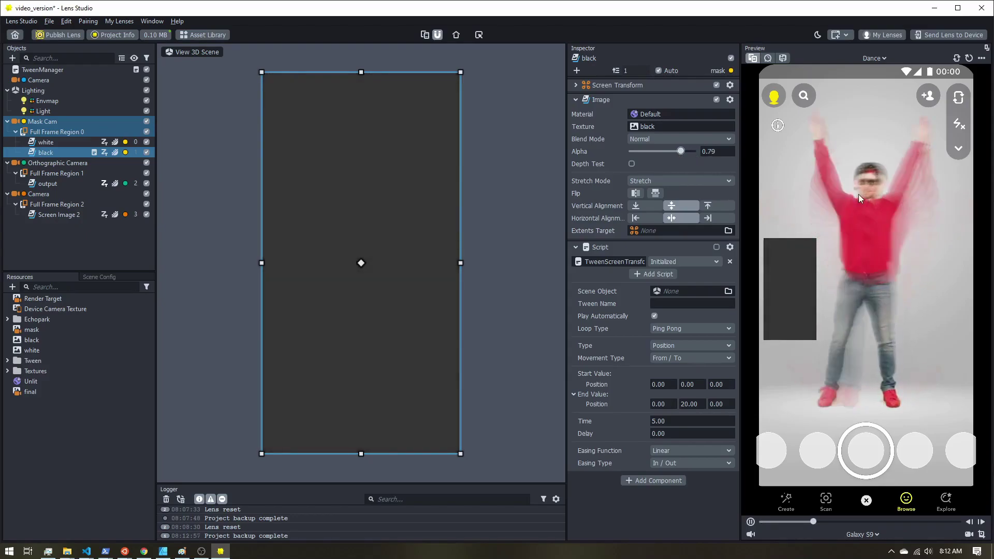
pyautogui.moveTo(682, 151); pyautogui.dragTo(669, 151)
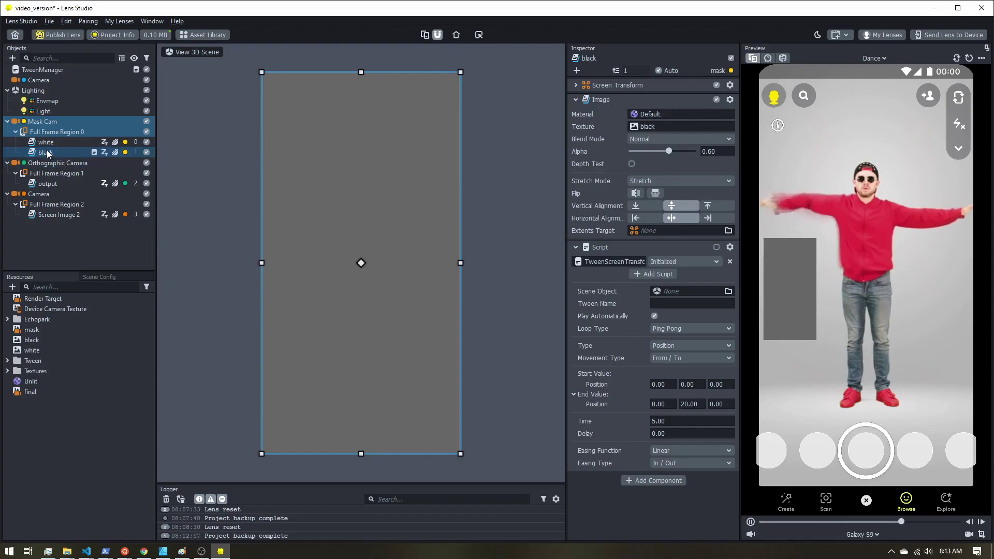
# Hide the black mask and import the Starfield - 1209 video into Resources
pyautogui.click(147, 152)
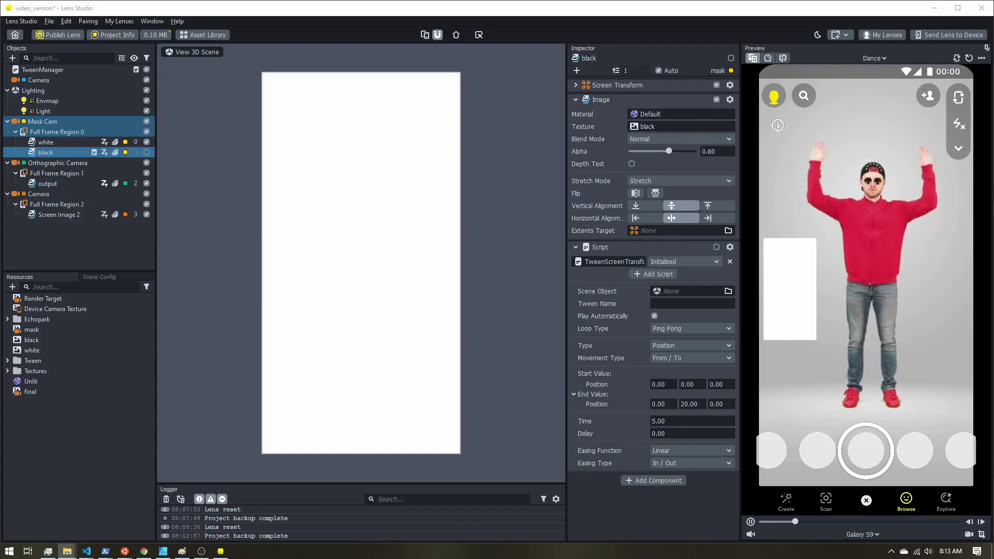
pyautogui.moveTo(1, 394); pyautogui.dragTo(76, 448)
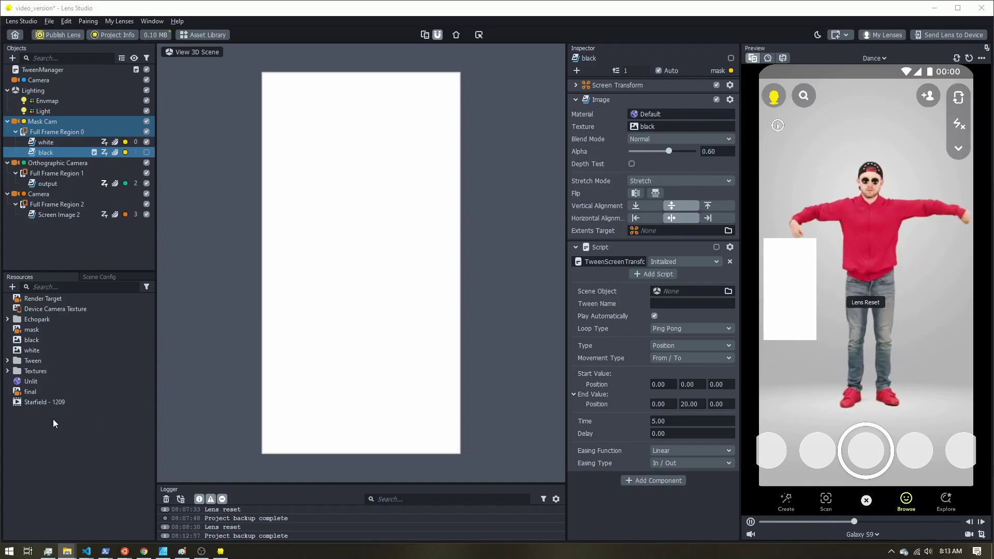
pyautogui.click(43, 402)
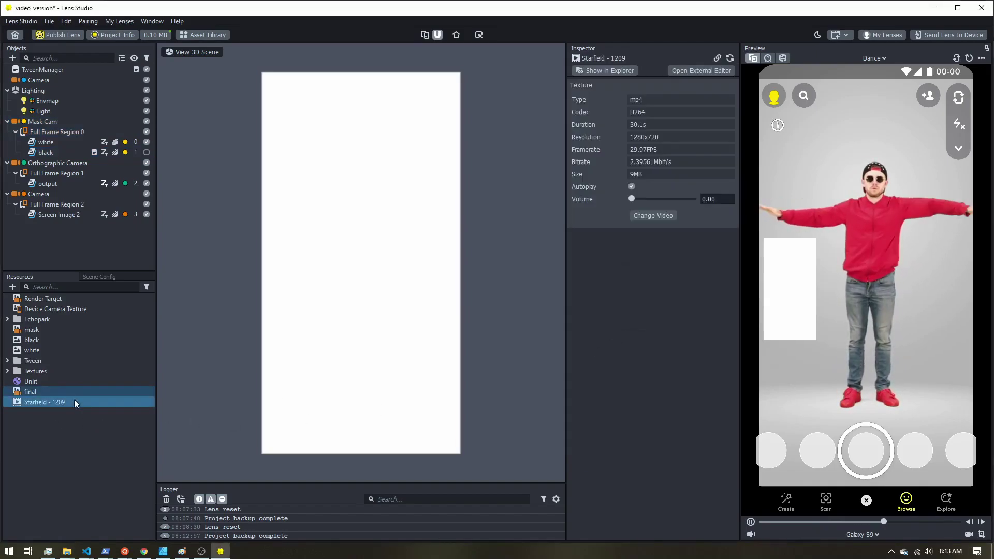
# Select the white image object and bring up its Image Texture choices
pyautogui.keyDown('ctrl'); pyautogui.click(64, 386); pyautogui.keyUp('ctrl')
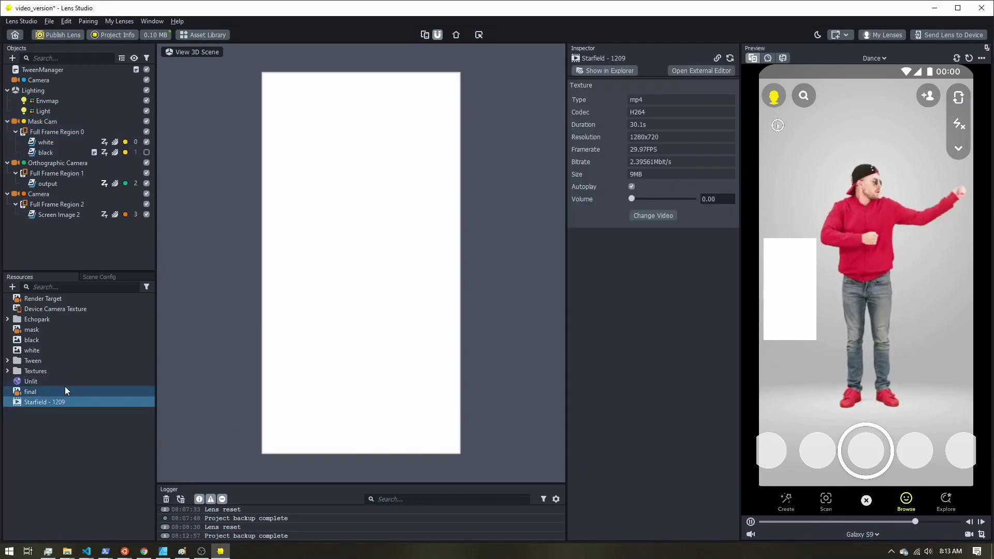
pyautogui.keyDown('ctrl'); pyautogui.moveTo(64, 386); pyautogui.dragTo(56, 151); pyautogui.keyUp('ctrl')
pyautogui.click(55, 151)
pyautogui.click(54, 141)
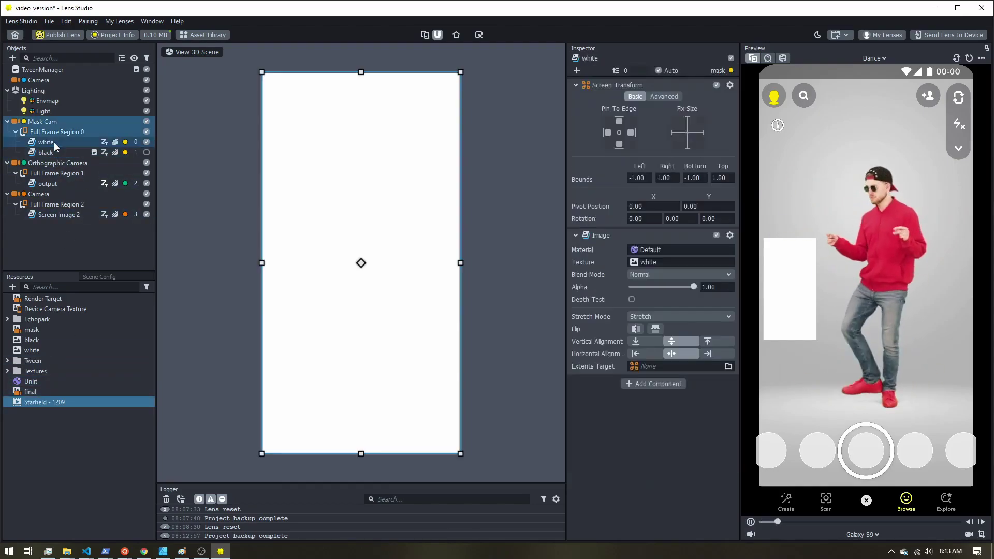
pyautogui.click(653, 260)
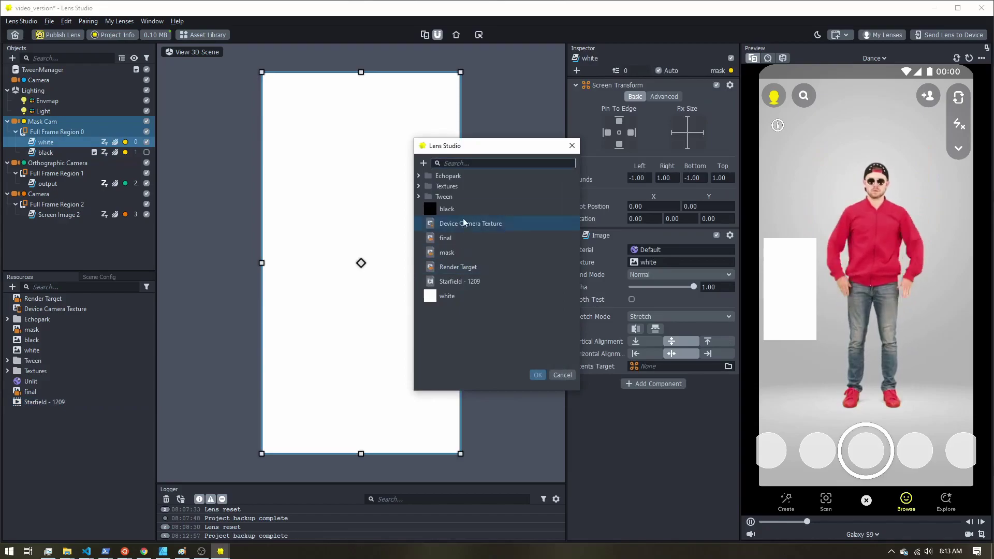
# Apply the Starfield - 1209 video as white's texture, then revert it to the plain white texture
pyautogui.doubleClick(456, 283)
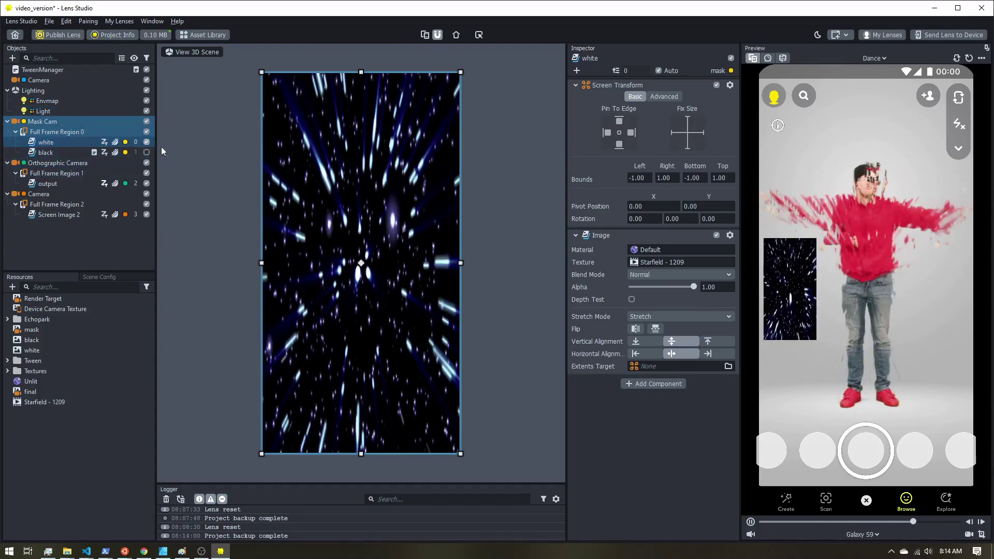
pyautogui.click(664, 263)
pyautogui.click(452, 270)
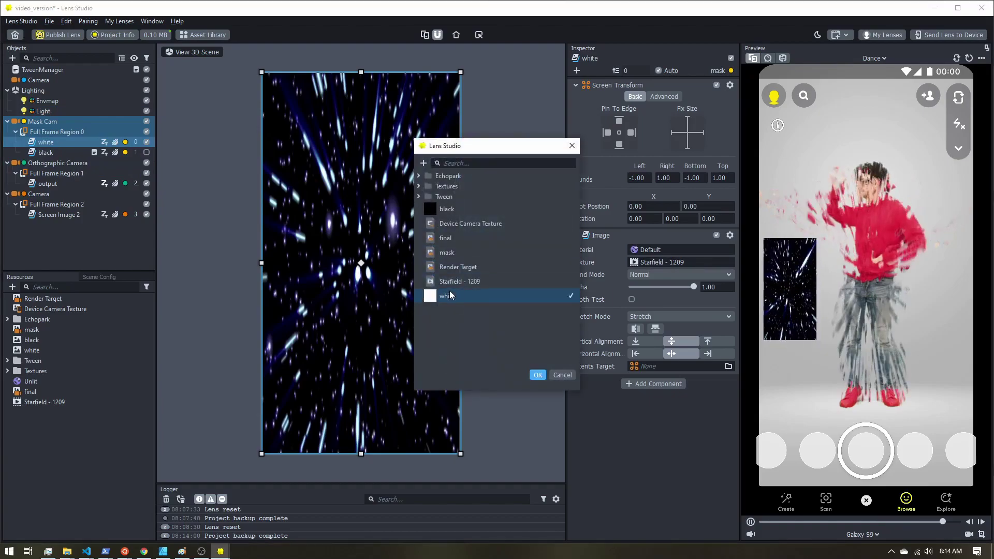
pyautogui.doubleClick(450, 292)
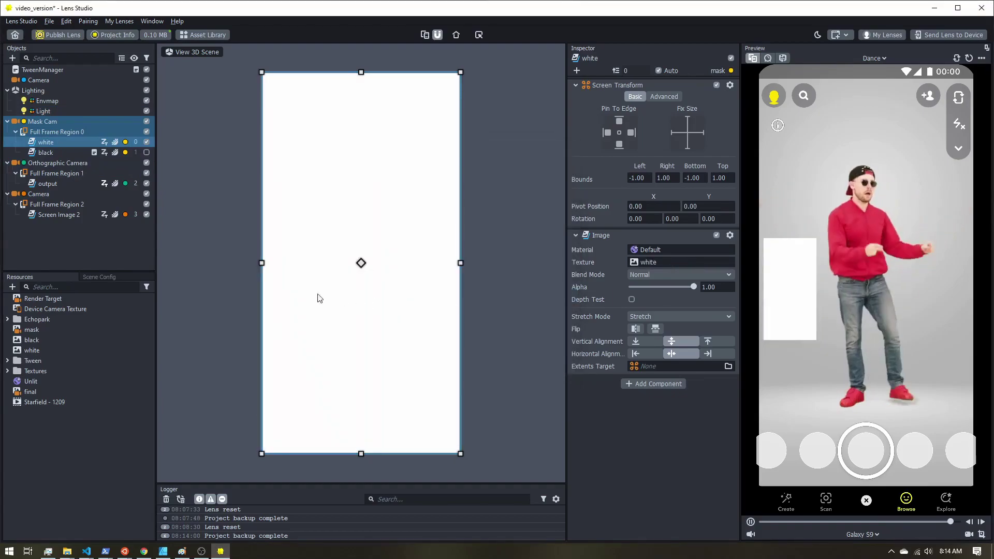
# Re-enable the black mask, then inspect the output image and the Render Target settings
pyautogui.click(147, 153)
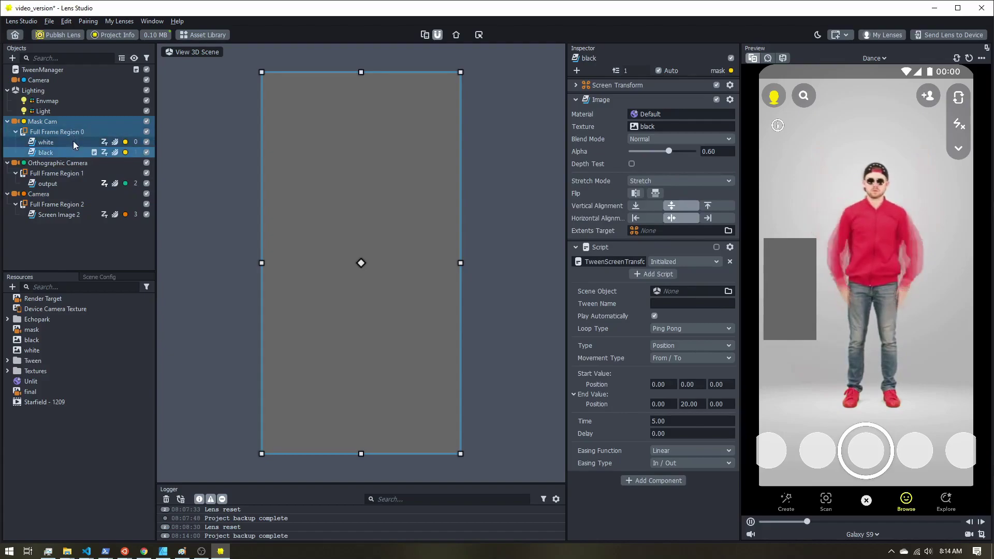
pyautogui.click(55, 184)
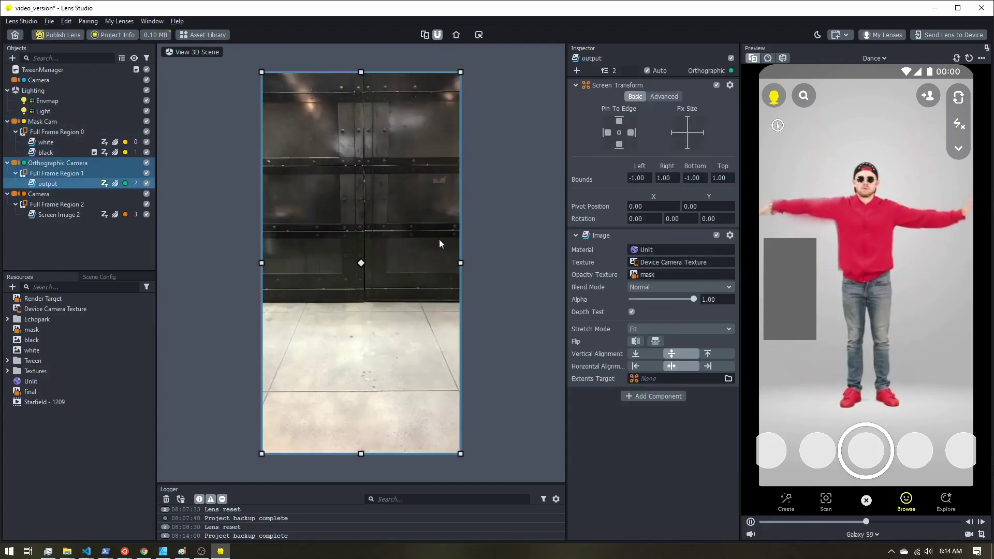
pyautogui.click(42, 299)
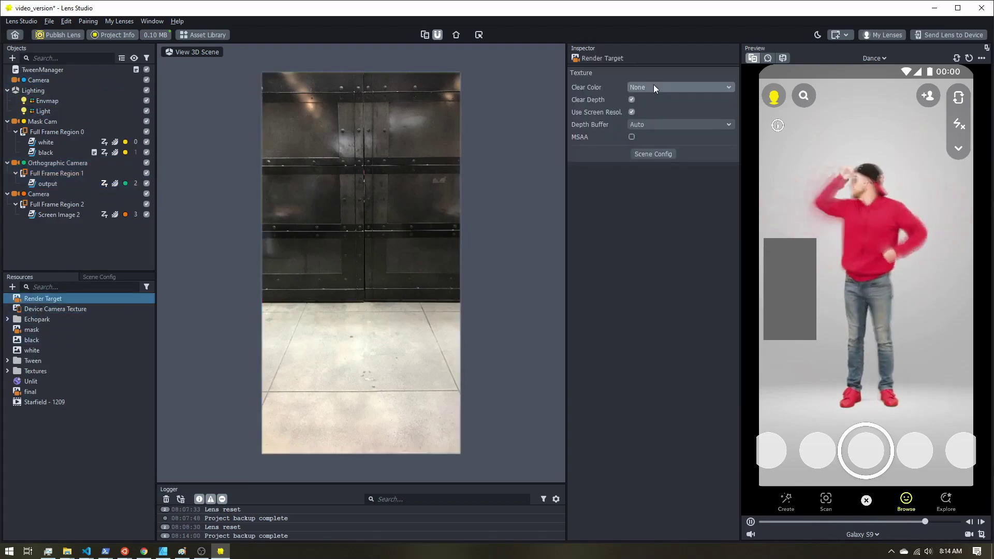